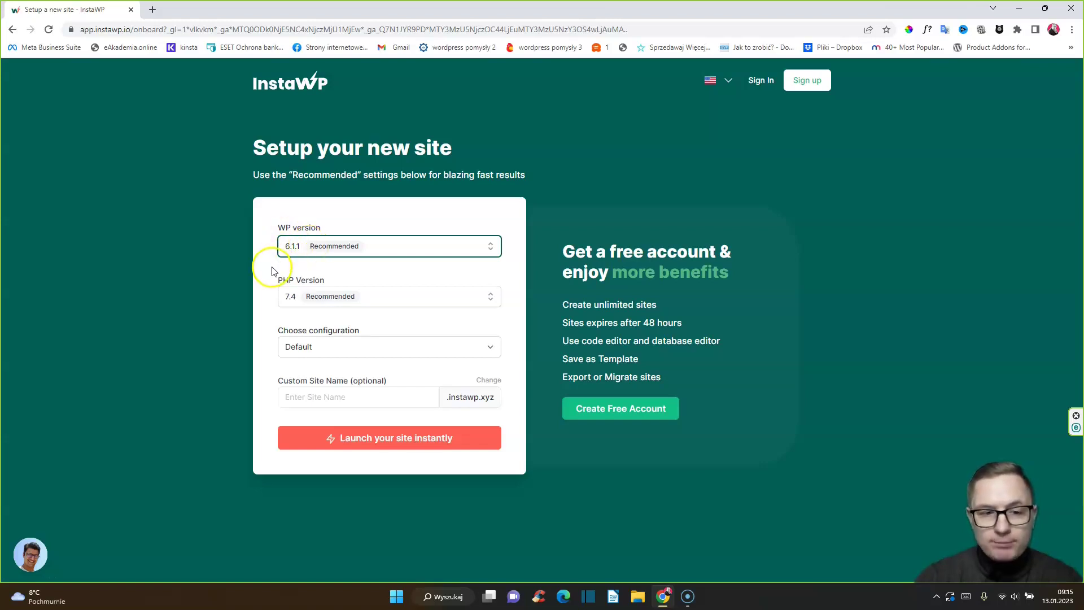
- Launch a sandbox site with WordPress 6.1.1, PHP 7.4 and the Default configuration, and view its admin dashboard and front page
click(364, 439)
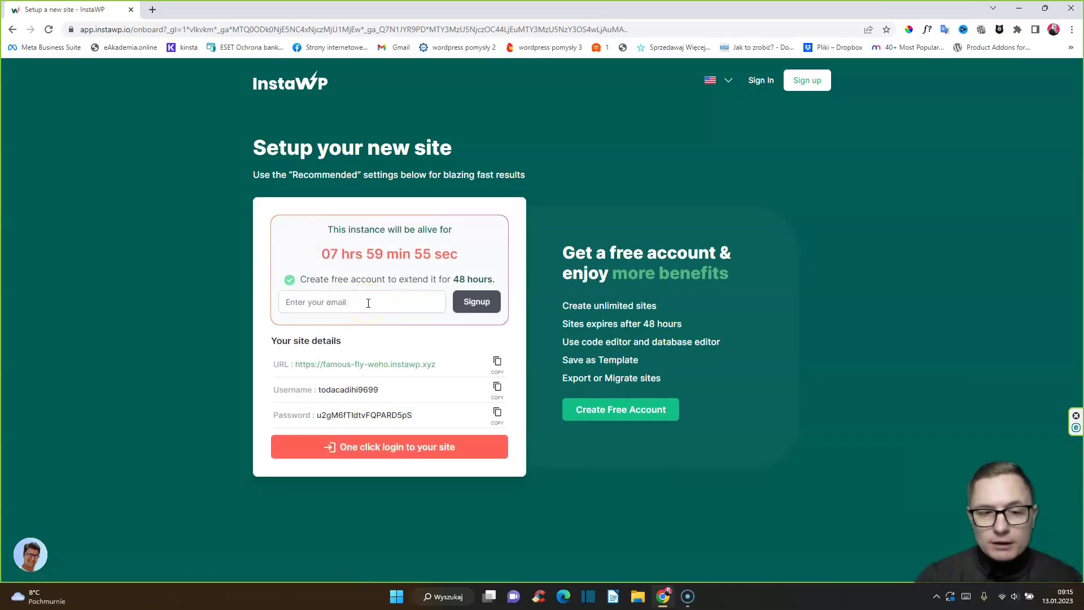
click(370, 300)
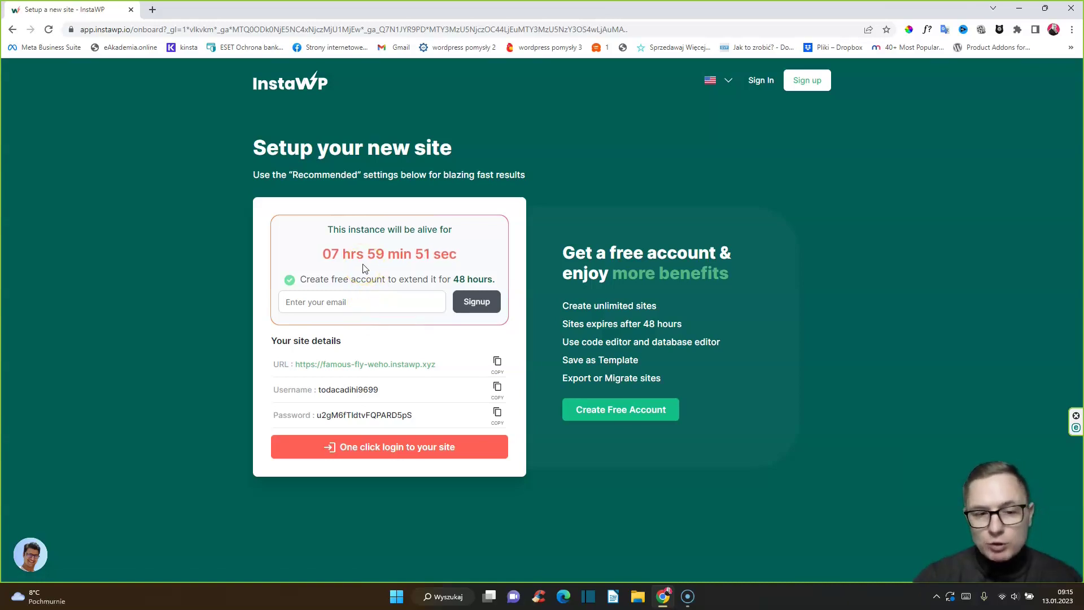
click(349, 455)
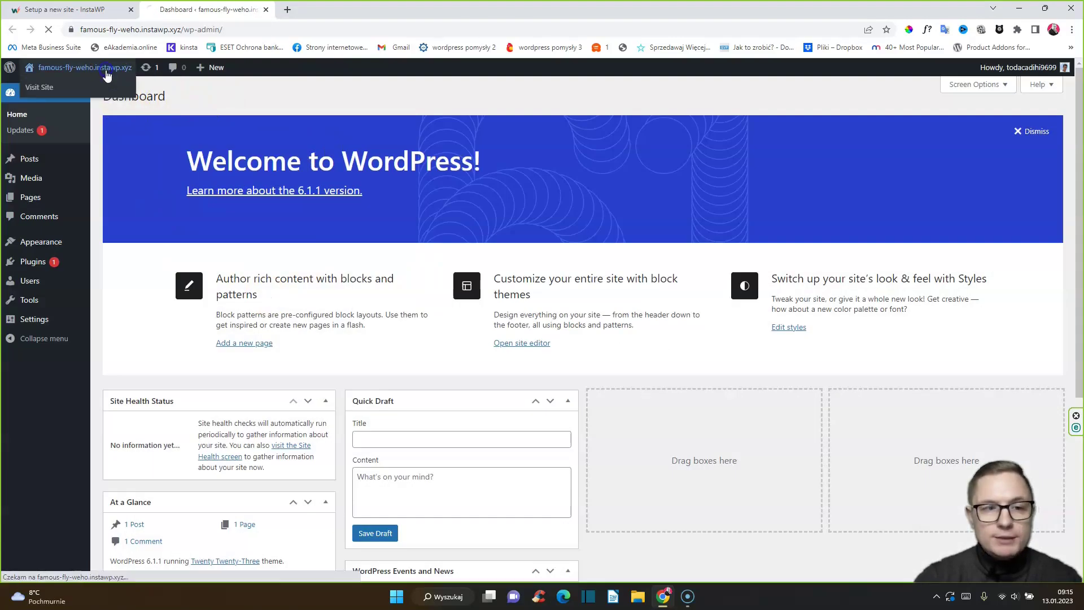
click(106, 71)
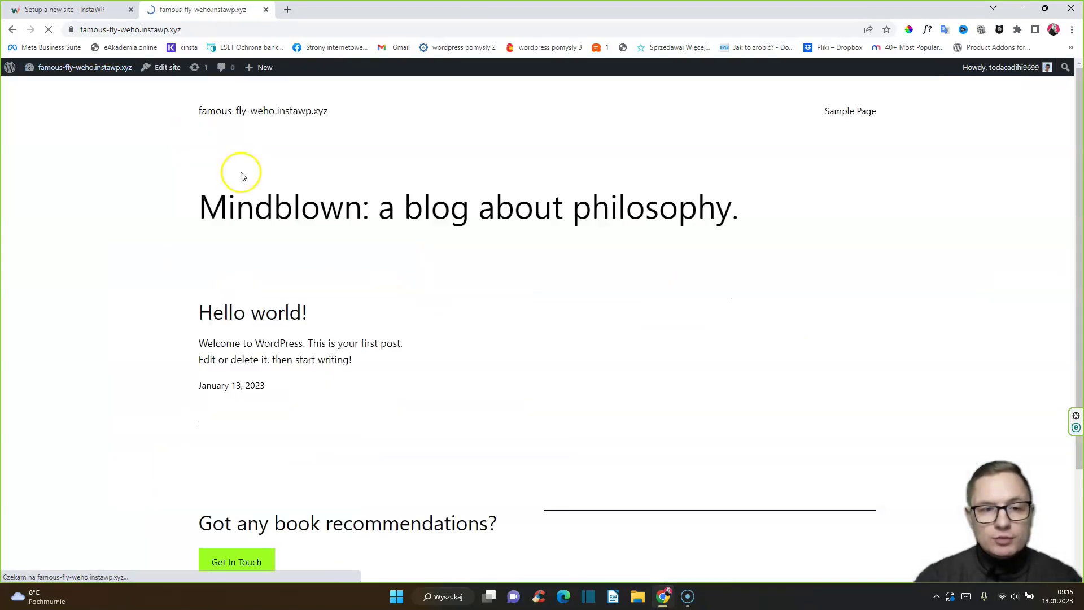
click(265, 9)
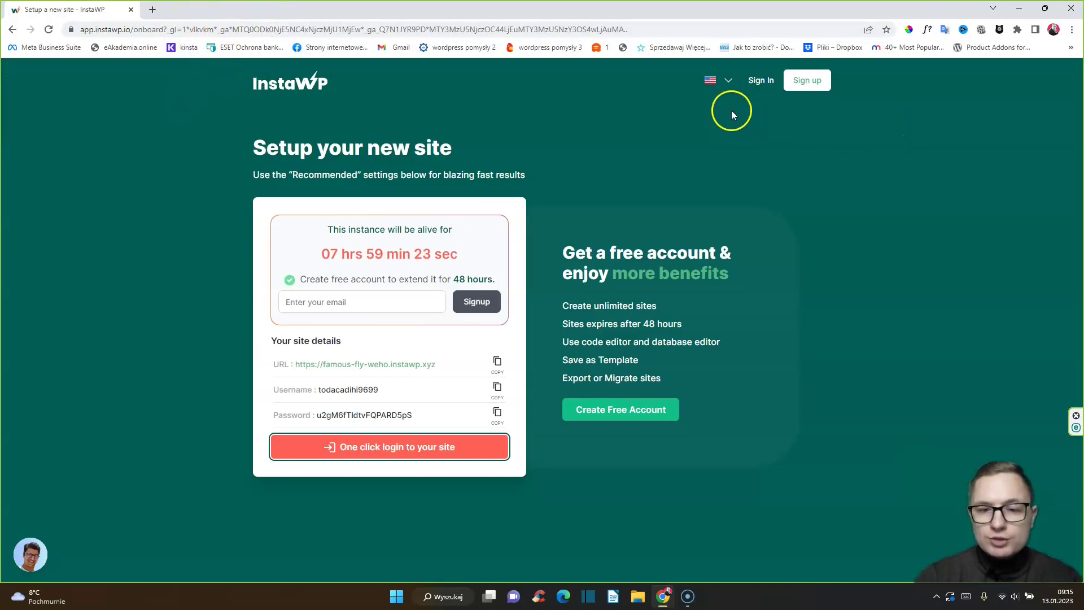
- Return to the InstaWP homepage and log in to the account through Google sign-in
click(8, 30)
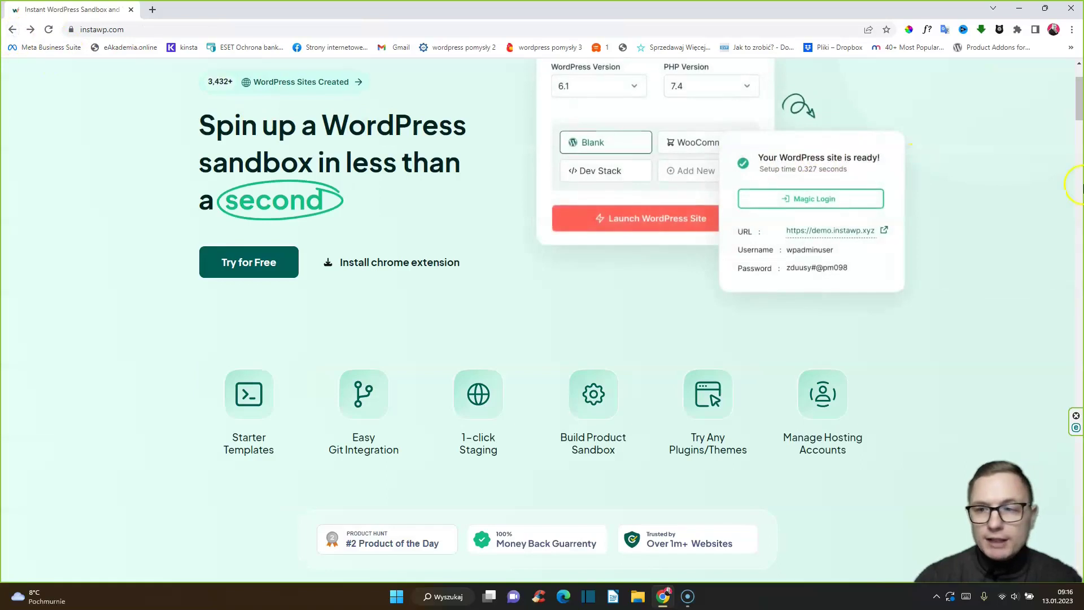
scroll(1078, 183, up, 2)
click(774, 79)
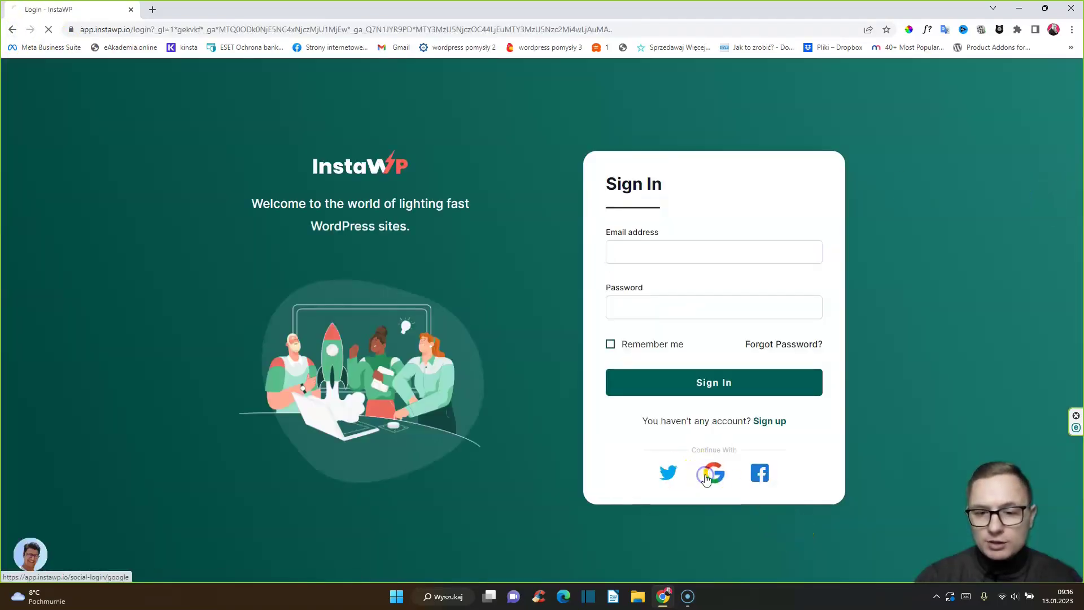
click(706, 479)
click(527, 294)
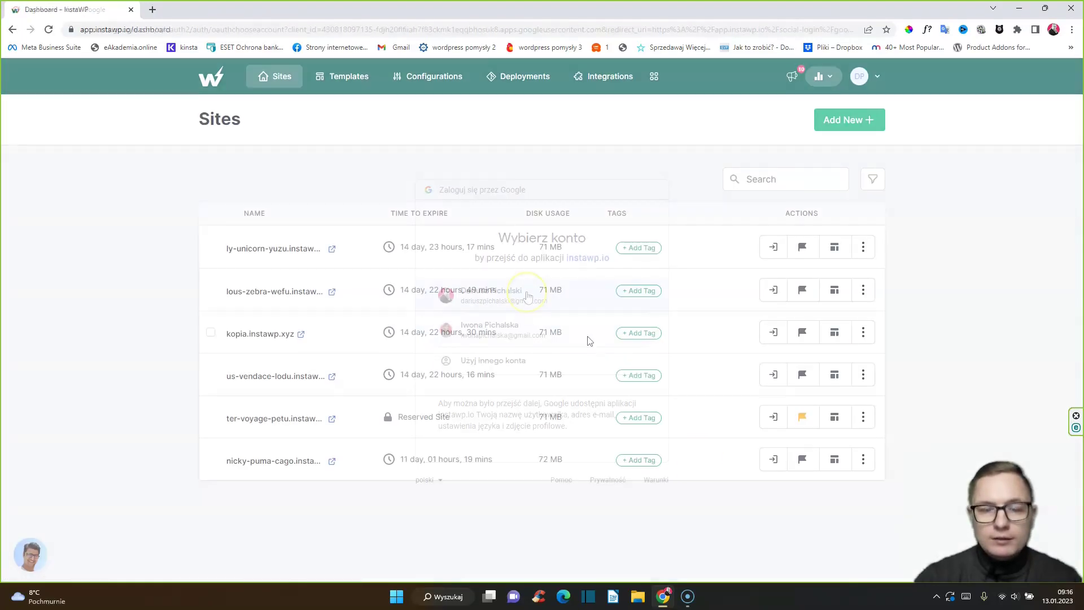
- Create a temporary site from scratch with WordPress 6.1.1, PHP 7.4 and the default configuration, and log in to its WordPress dashboard
click(844, 118)
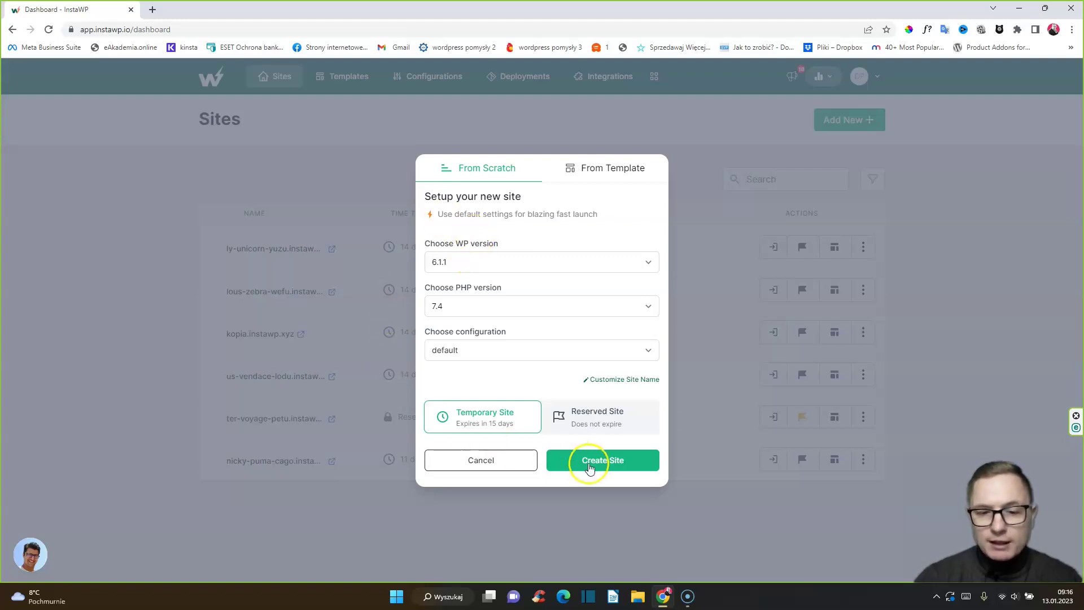
click(607, 461)
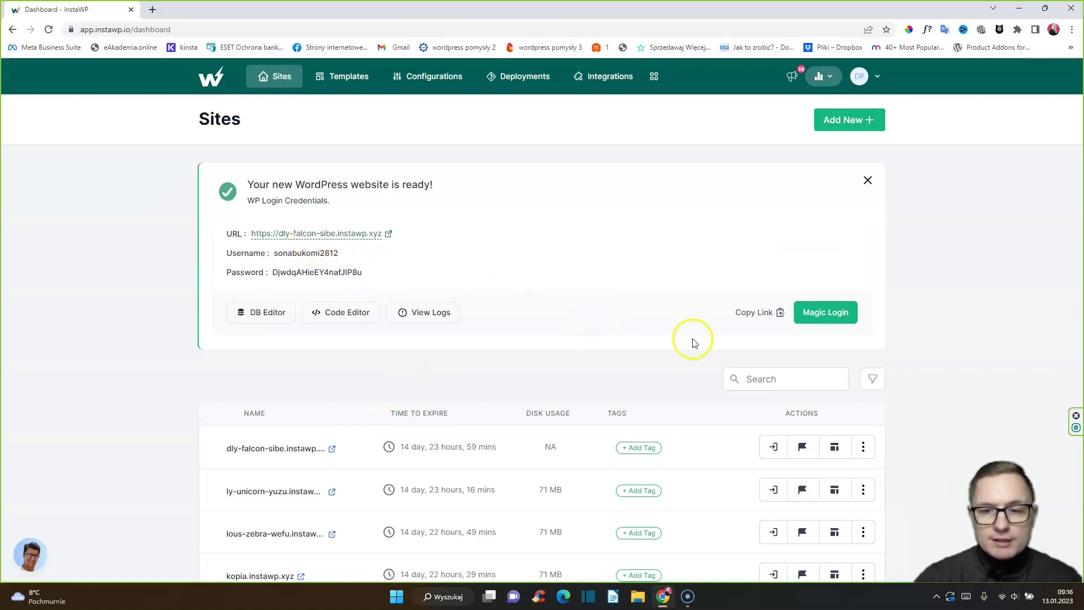
scroll(370, 235, down, 2)
scroll(287, 309, down, 2)
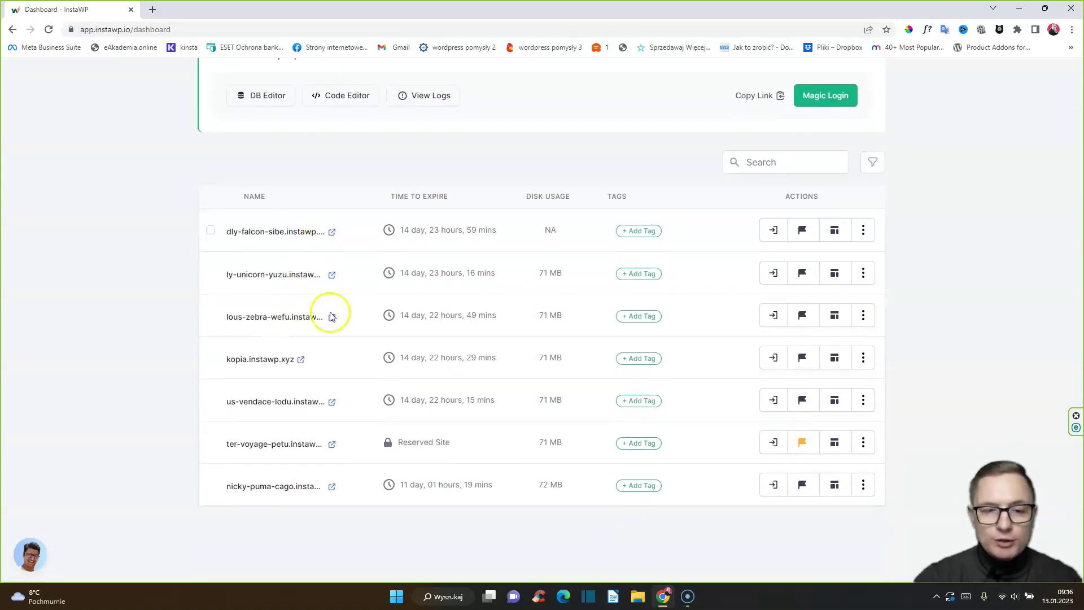
click(768, 233)
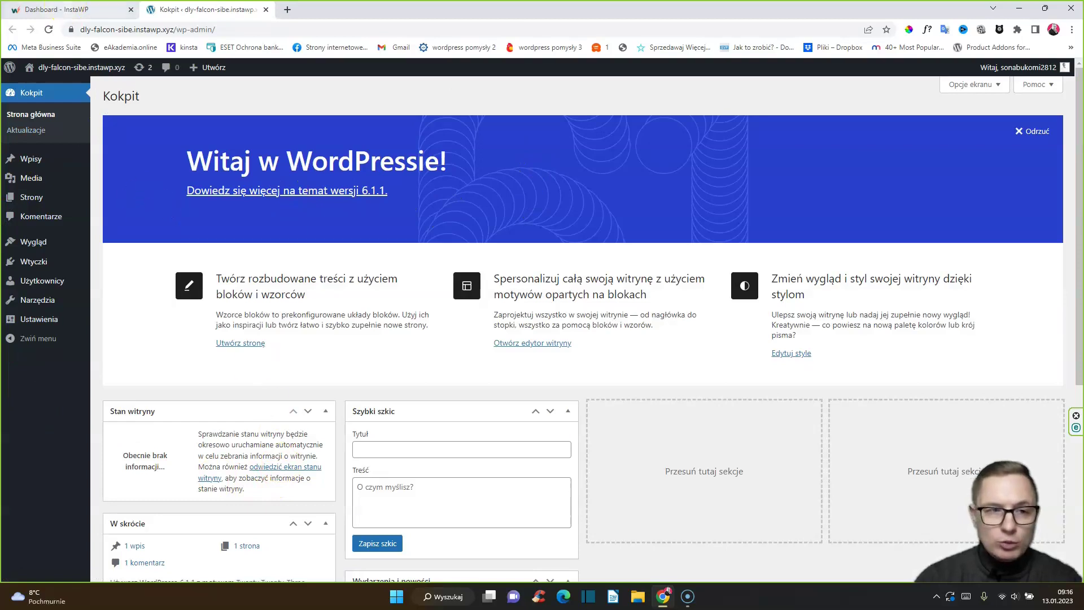
- Return to the InstaWP dashboard and examine the PHP and WordPress version choices in the default configuration
click(65, 4)
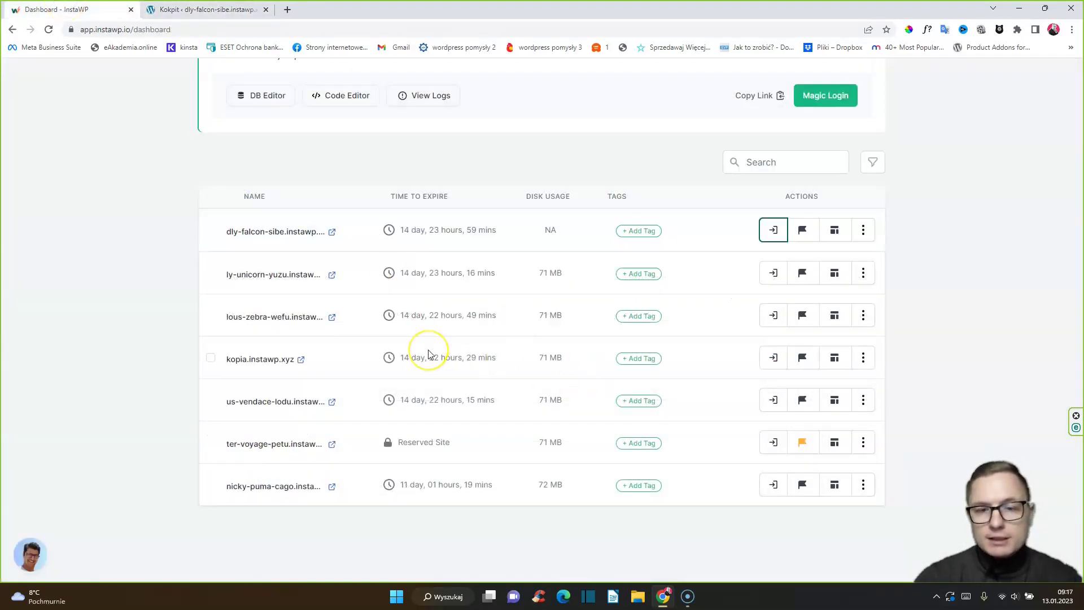
scroll(428, 355, up, 3)
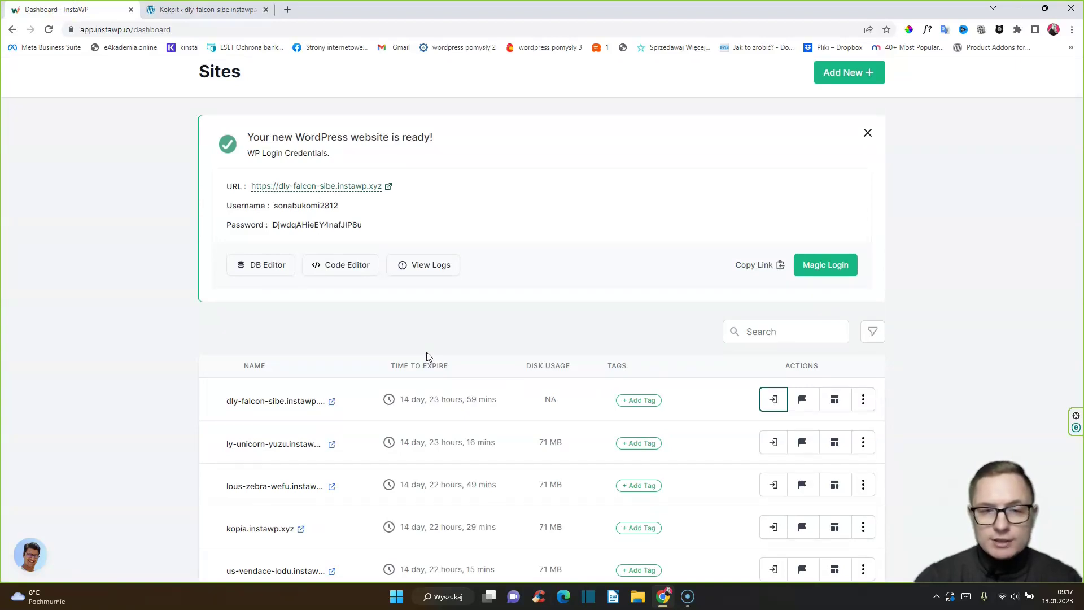
scroll(426, 356, up, 2)
click(428, 79)
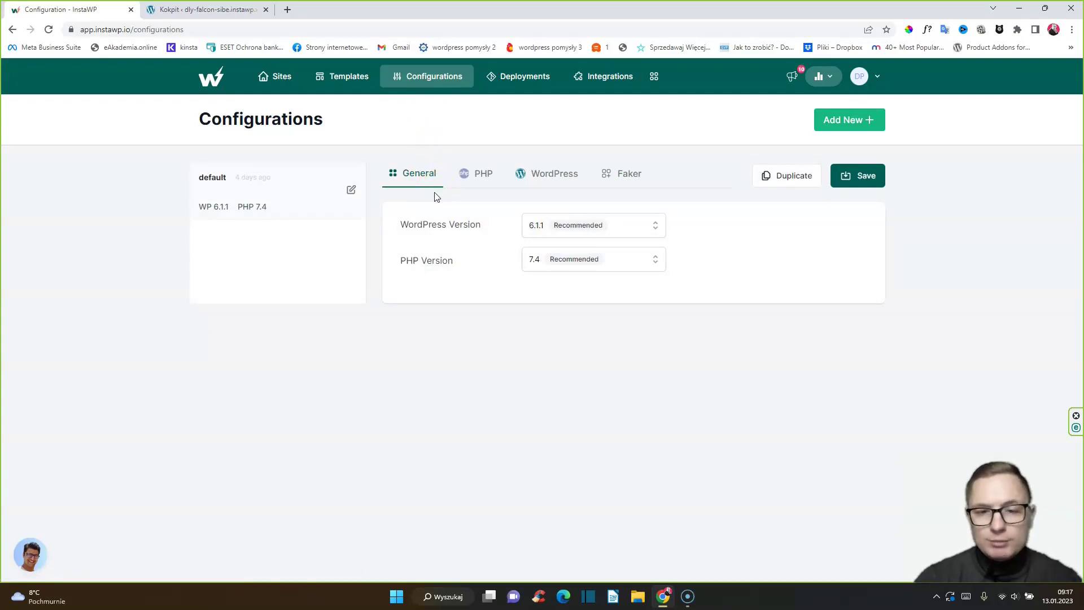
click(435, 210)
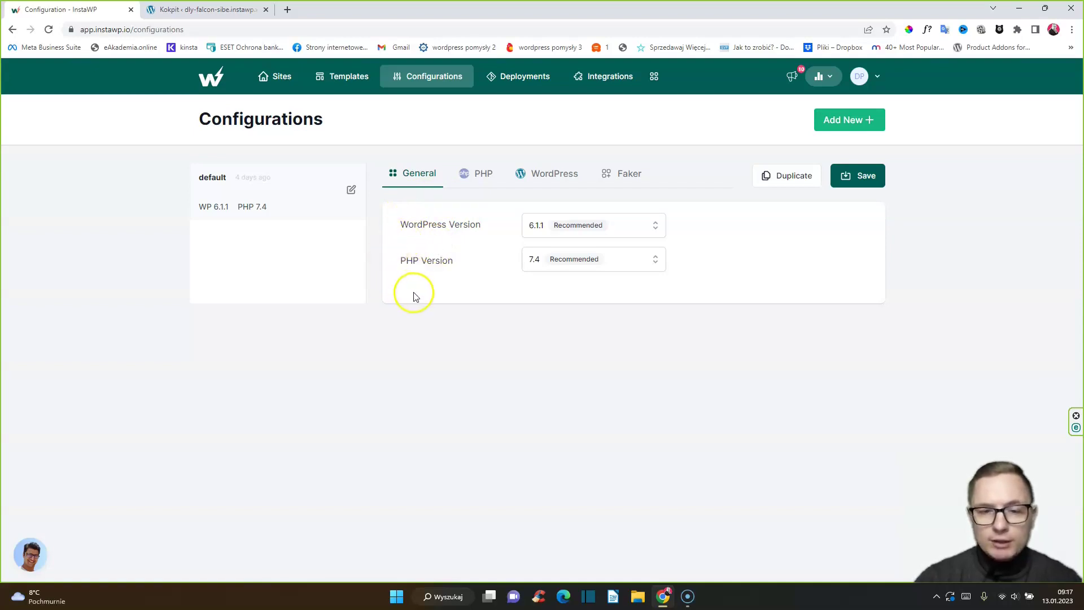
click(557, 261)
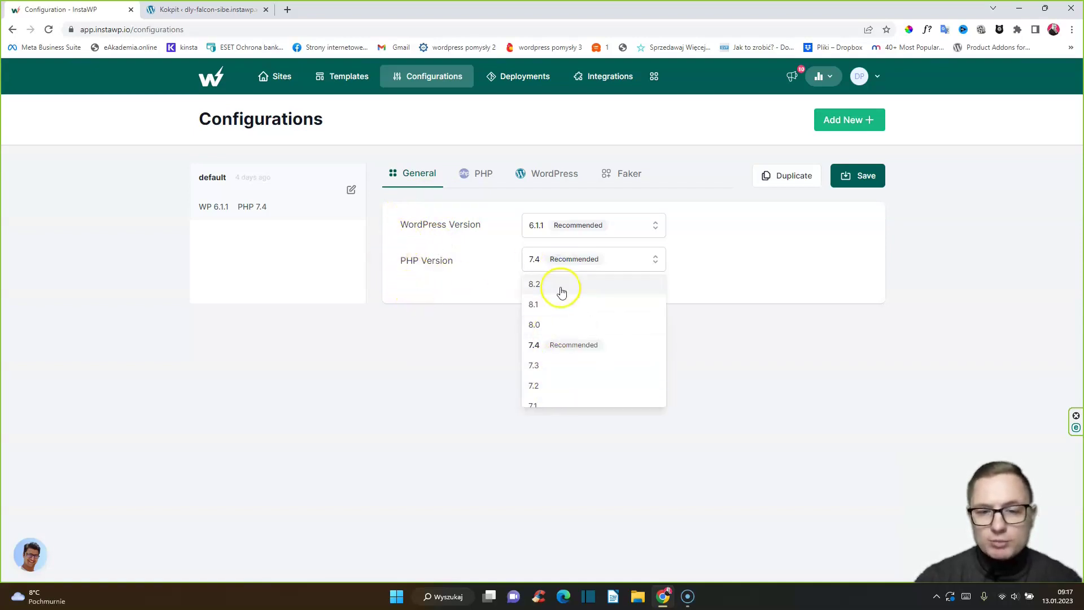
click(485, 212)
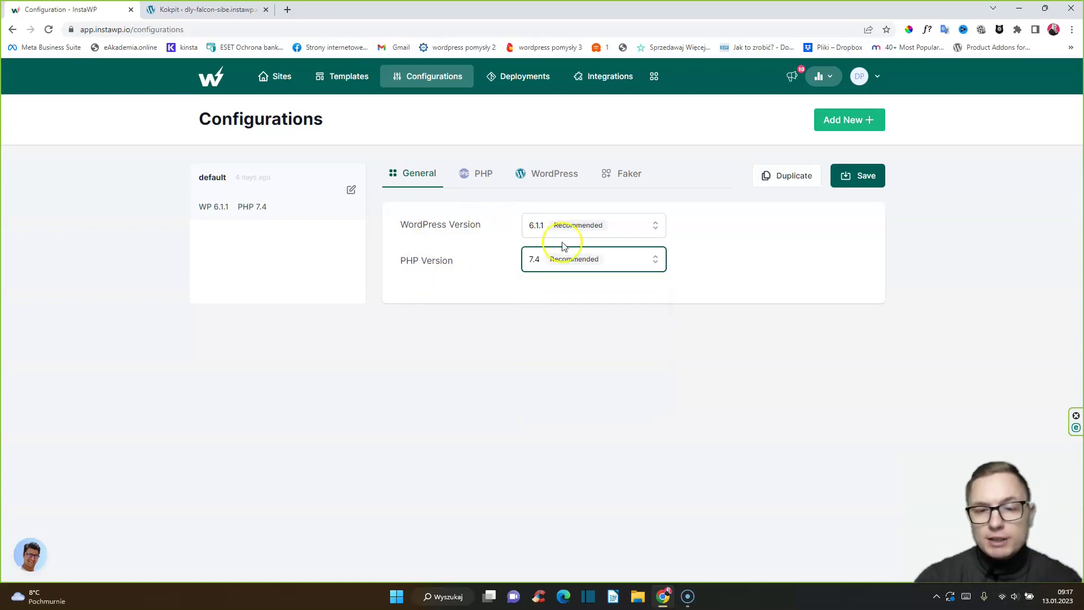
click(563, 233)
click(484, 205)
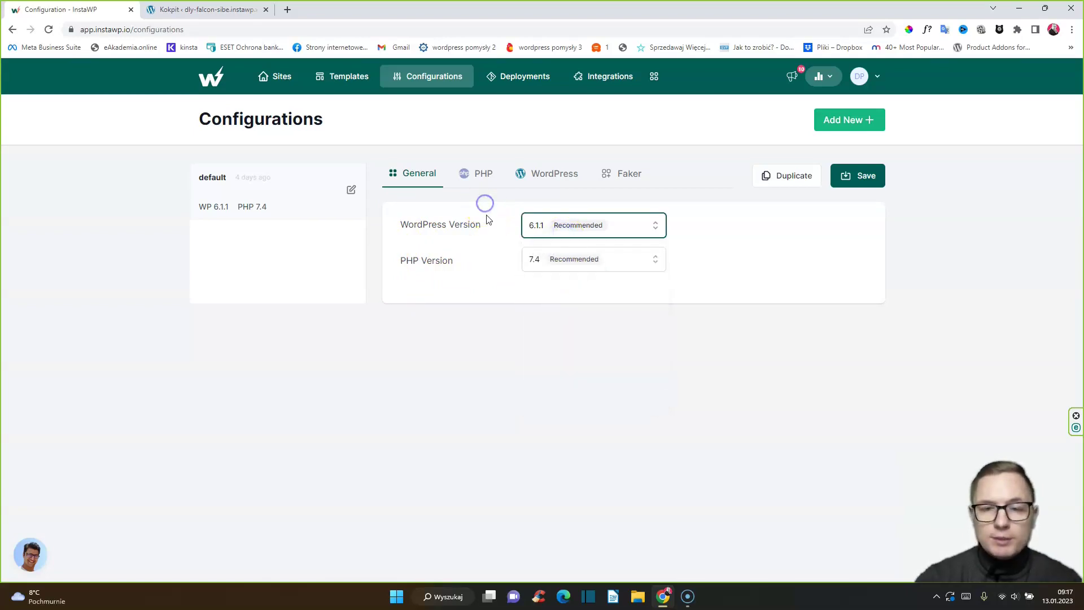
- Add astra as a pre-installed theme in the default configuration's WordPress settings and save the configuration
click(547, 175)
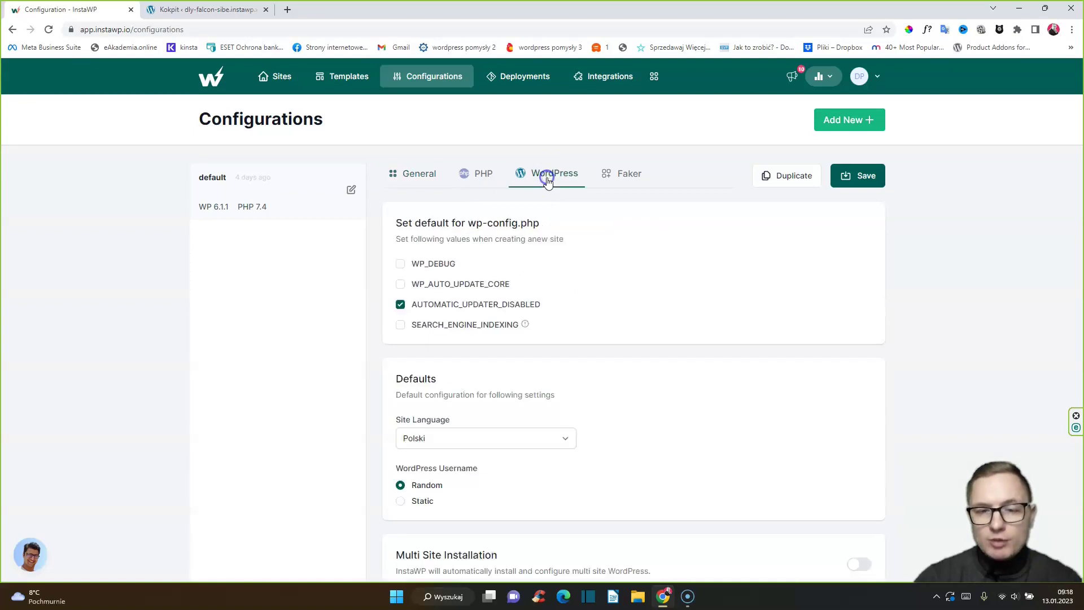
scroll(384, 344, down, 3)
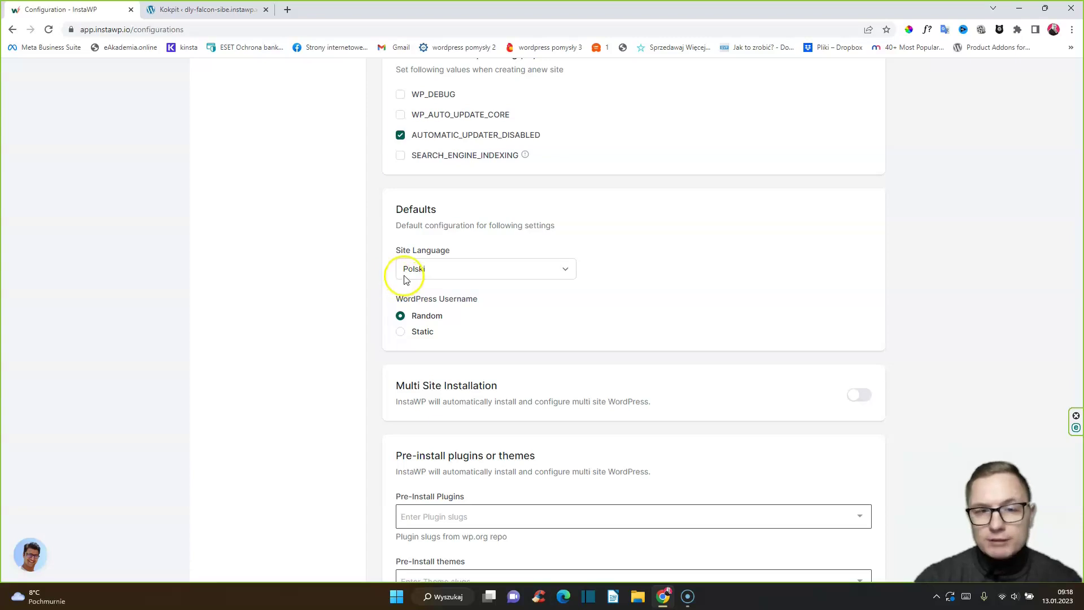
scroll(404, 280, down, 3)
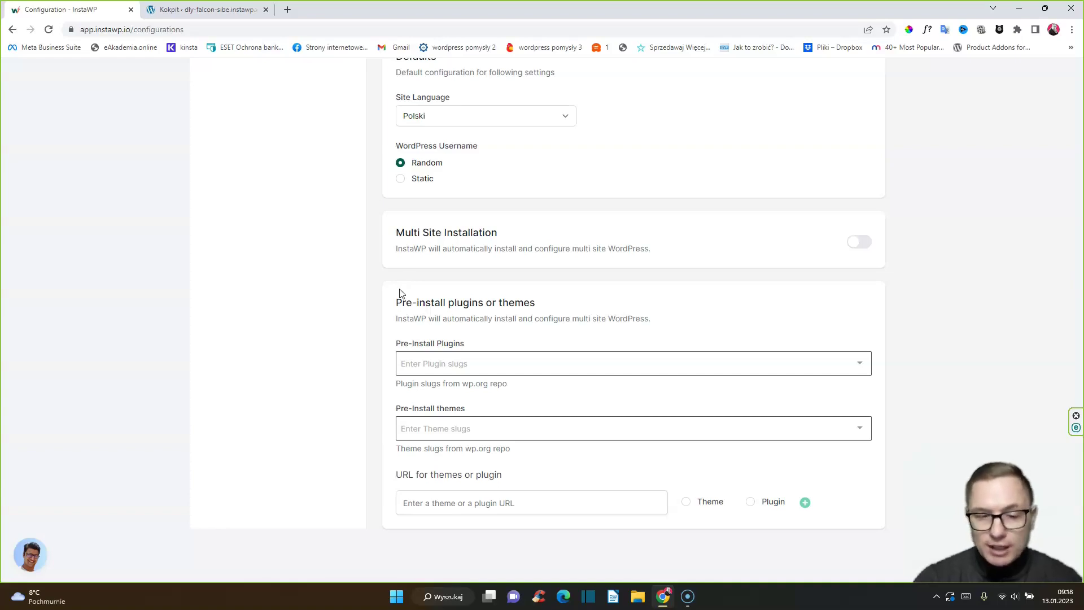
click(421, 429)
text(as)
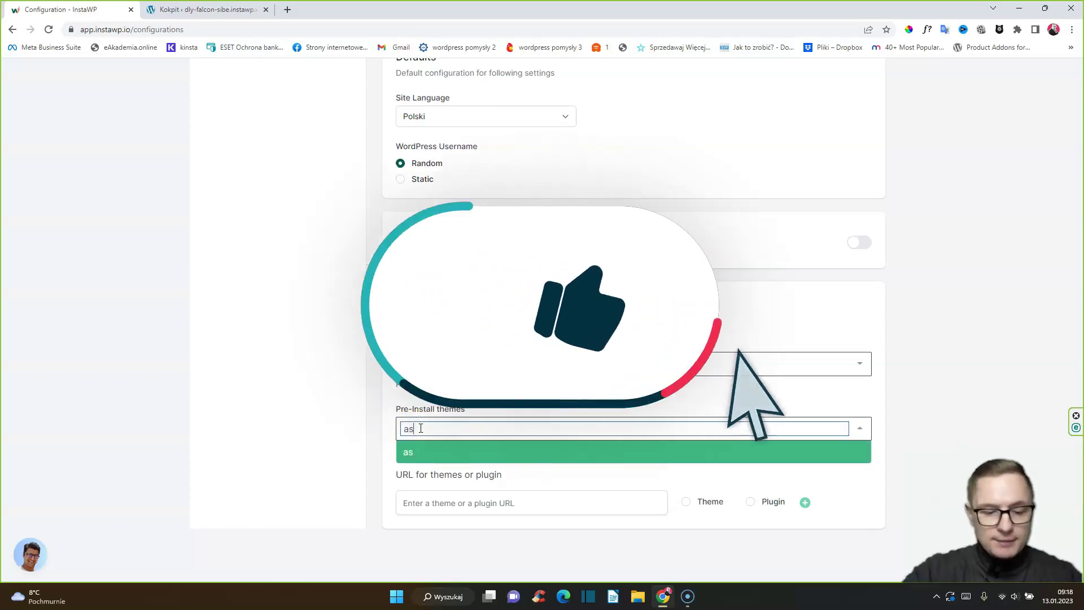
text(tr)
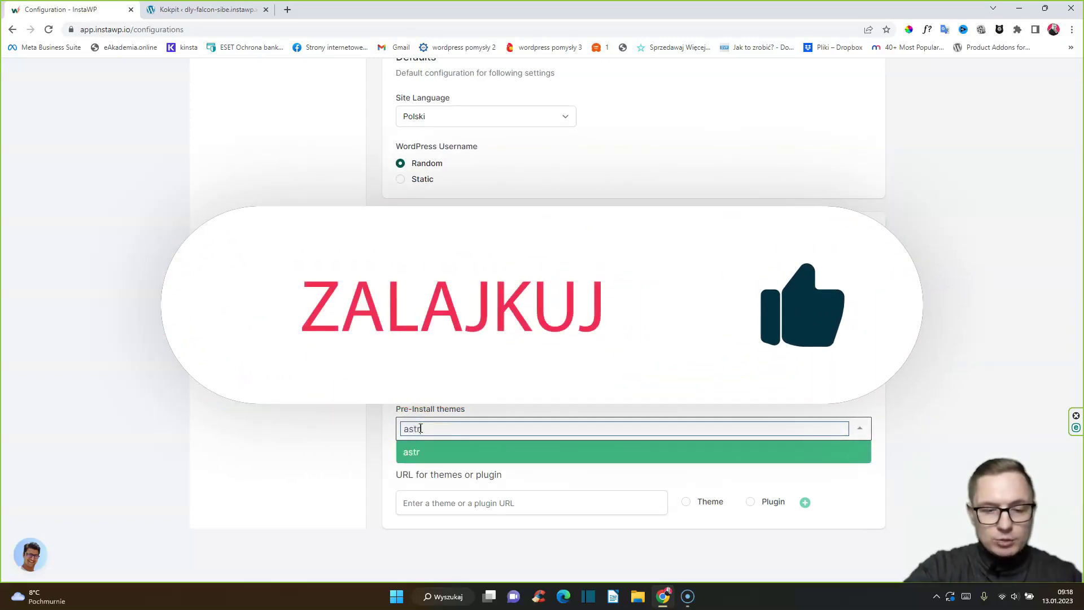
text(a)
key(Return)
scroll(605, 407, up, 5)
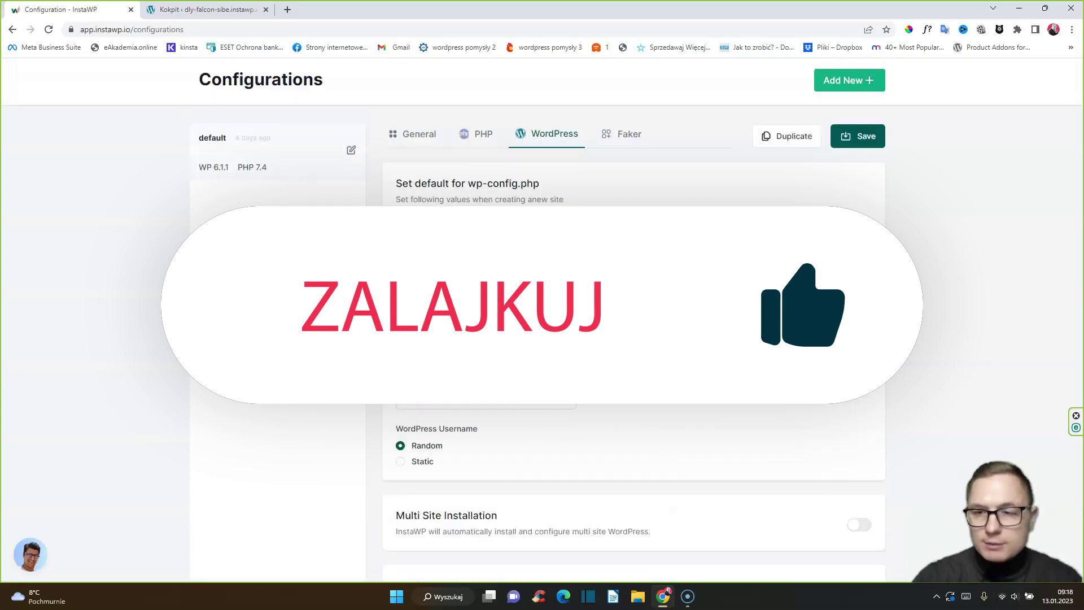
click(857, 176)
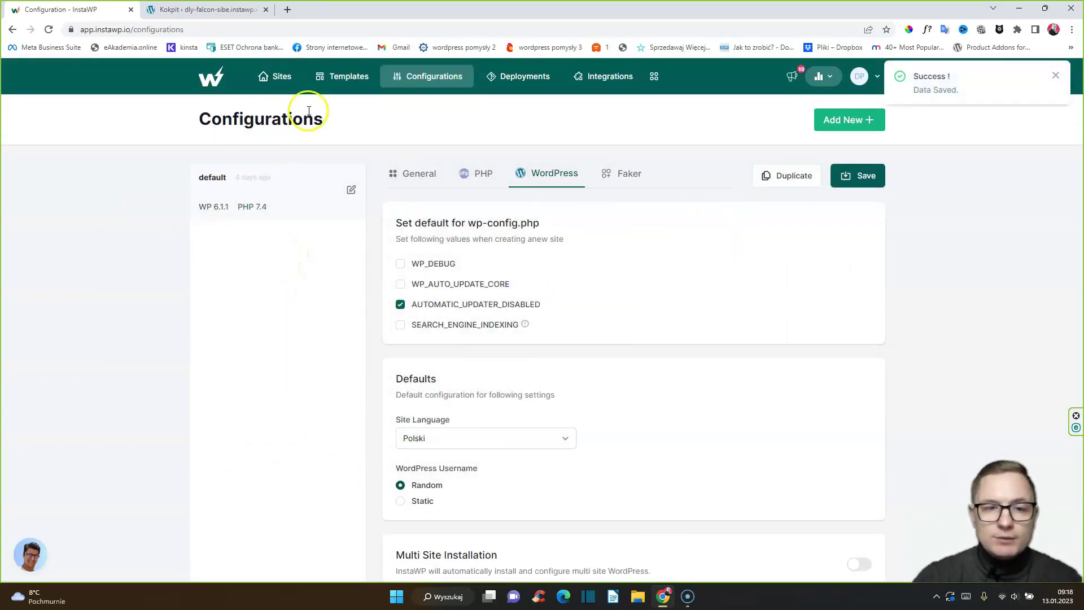
- Create another temporary site from scratch with the default configuration, log in to it and view its front page
click(287, 84)
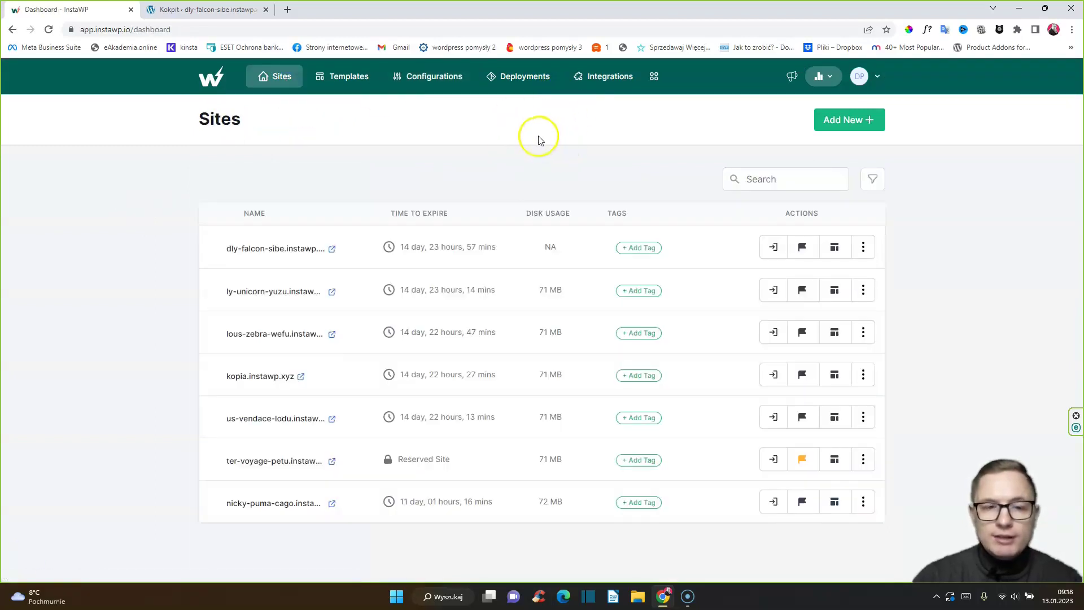
click(839, 121)
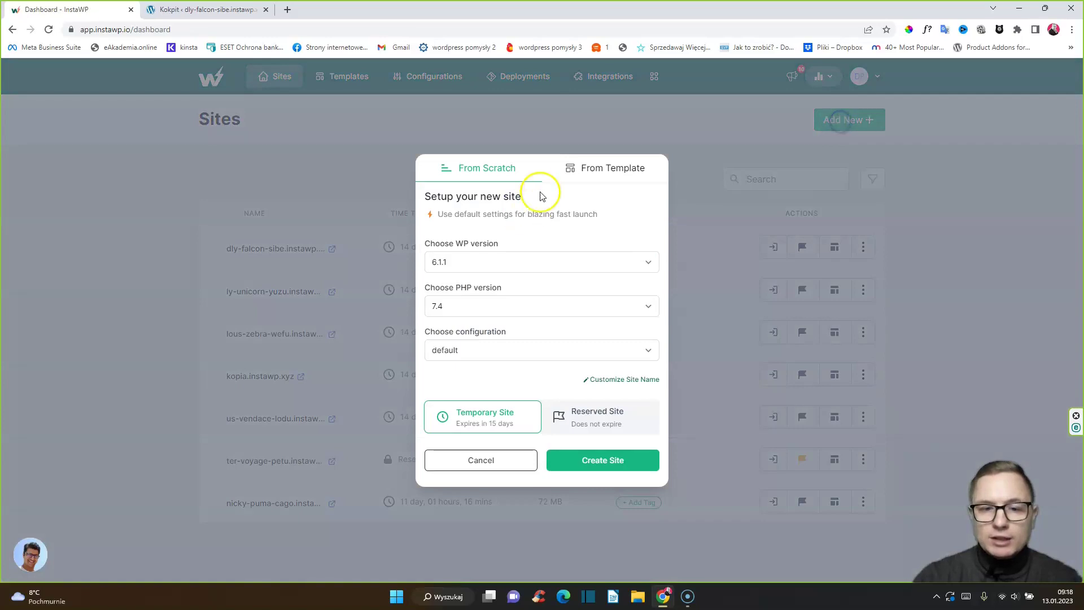
click(603, 460)
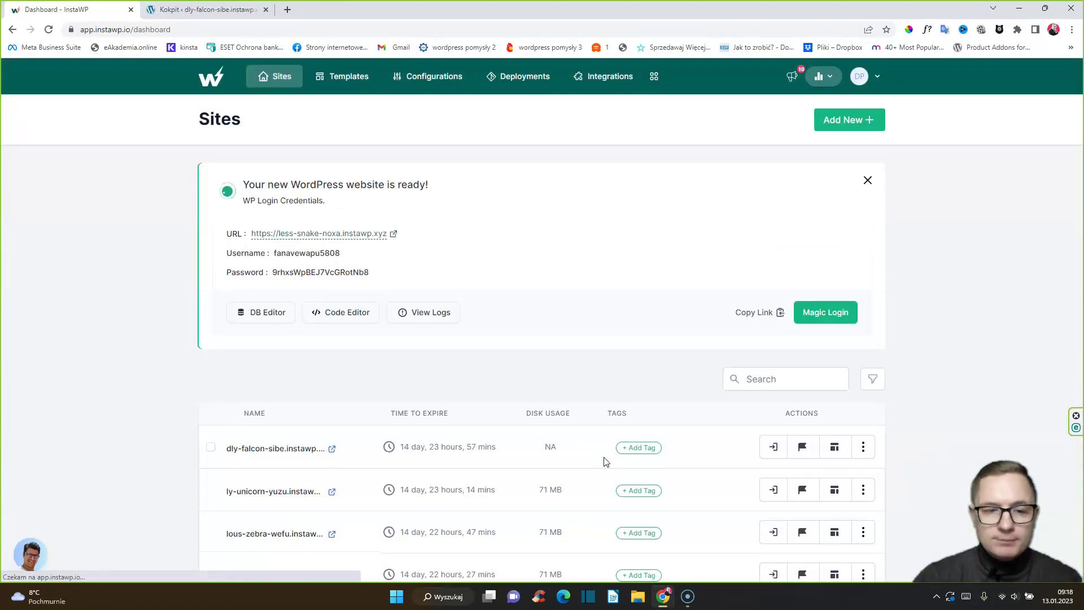
click(772, 446)
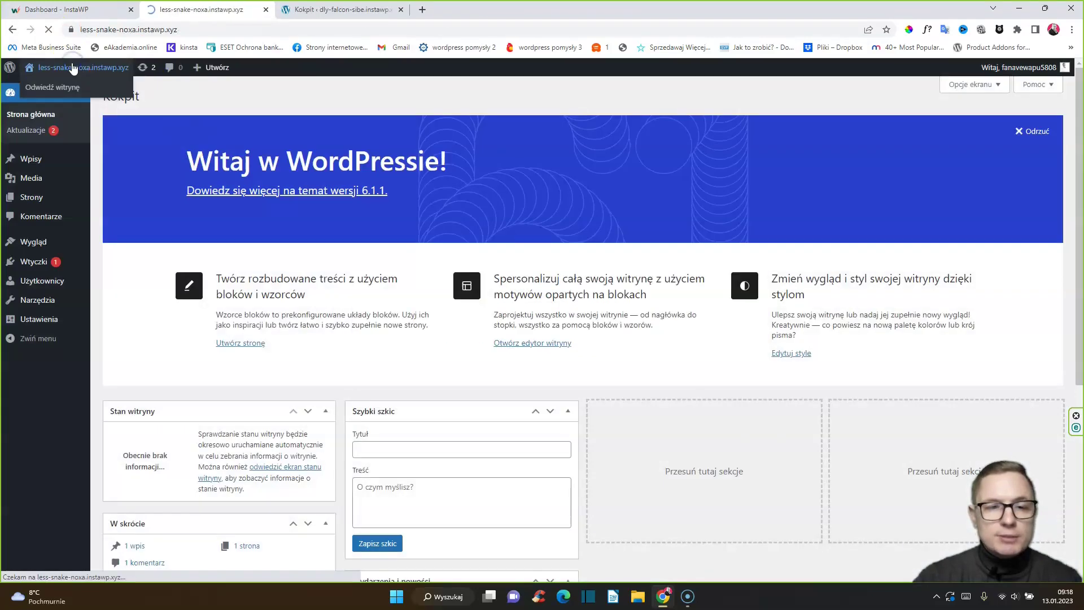
click(73, 67)
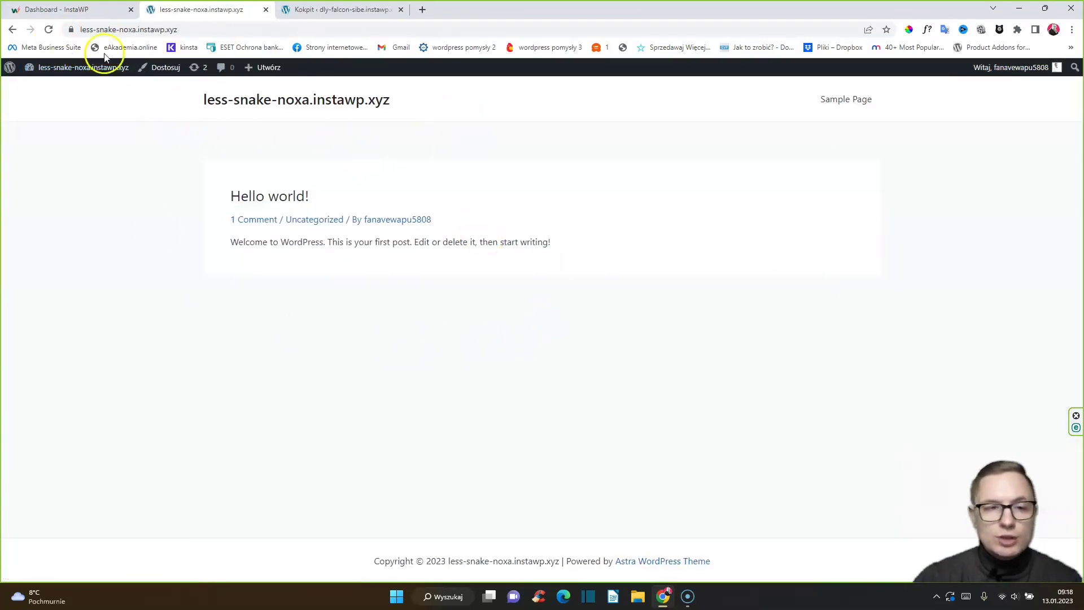
- Examine the InstaWP pricing plans, highlighting the site lifetime included in the Free plan
click(74, 13)
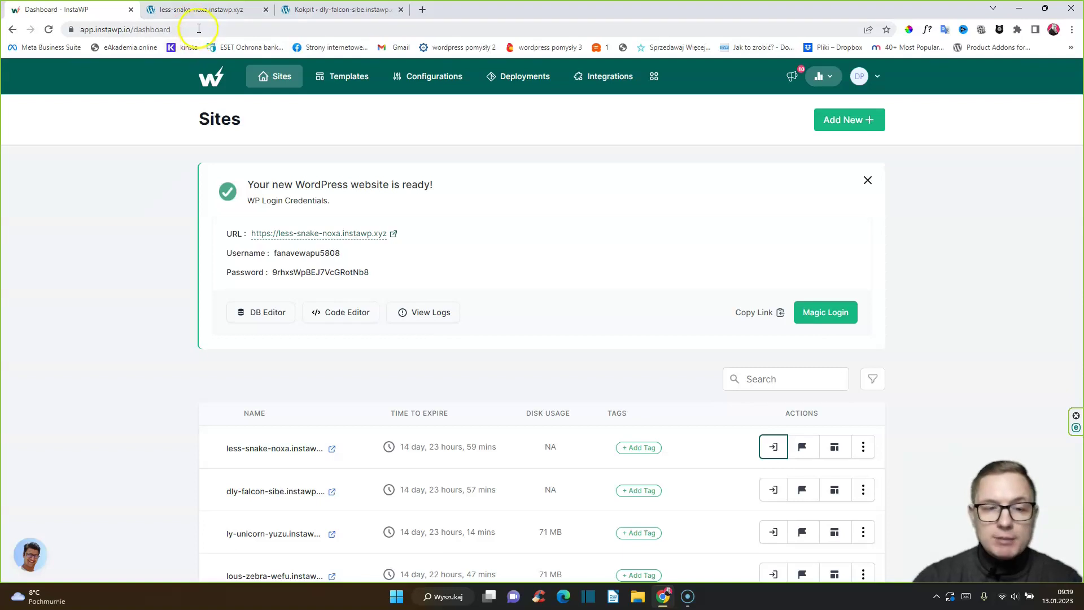
click(198, 10)
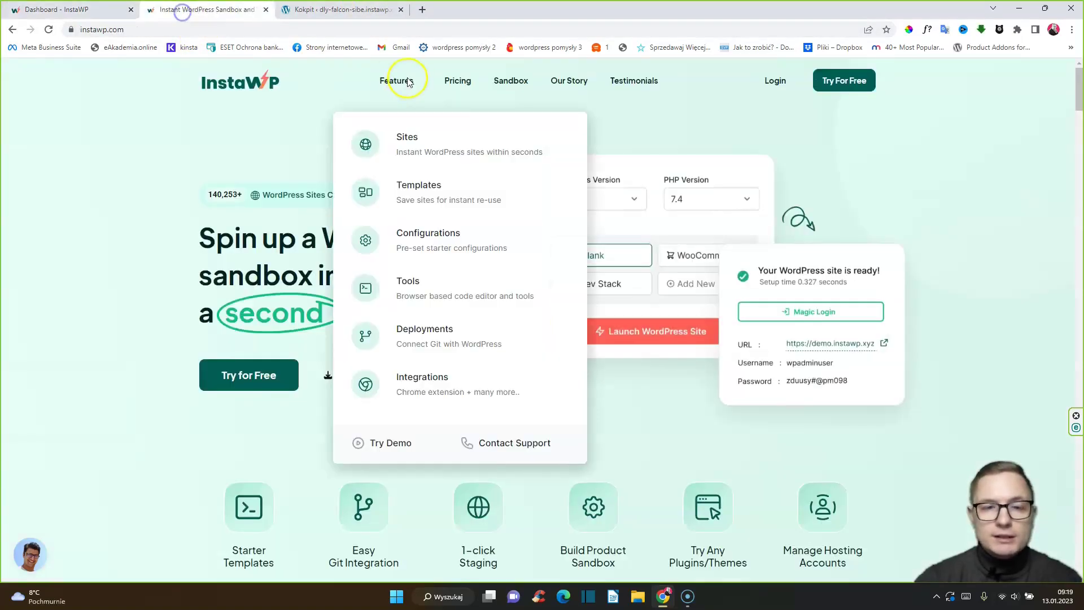
click(465, 85)
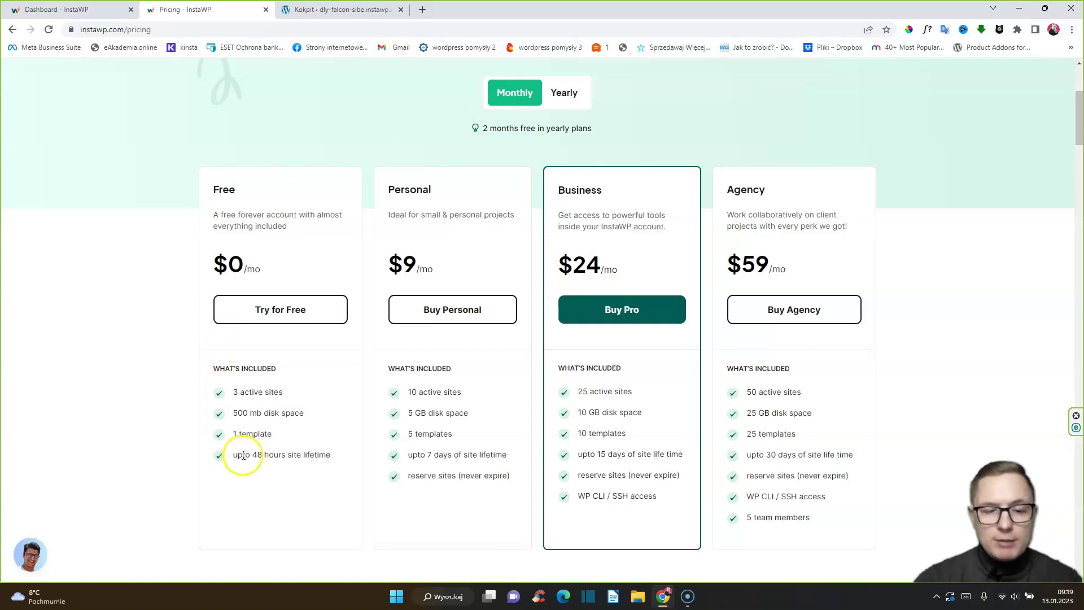
drag(237, 454, 333, 455)
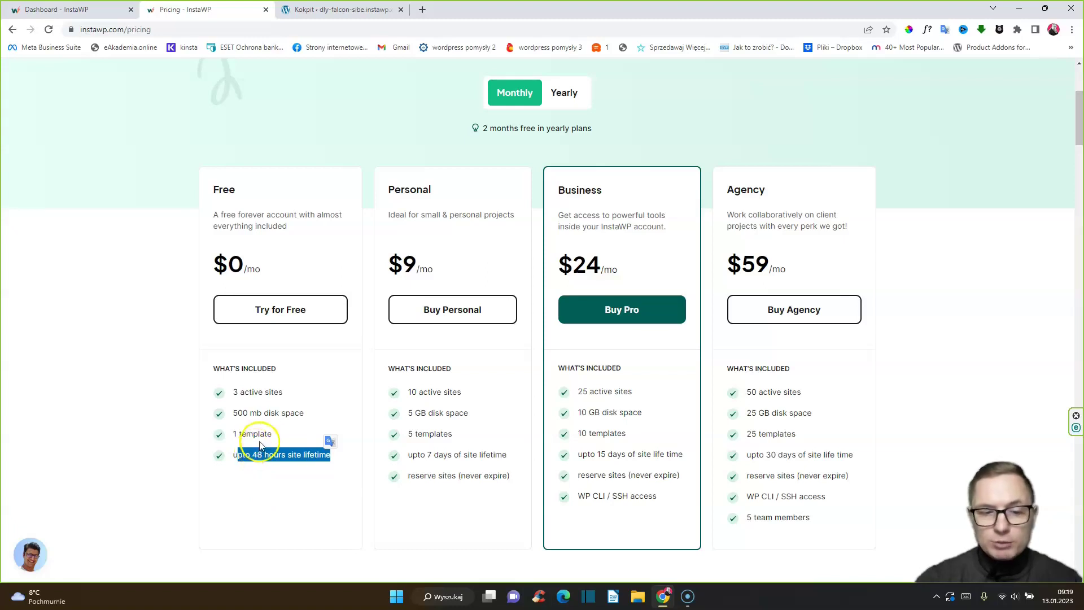
- Highlight the active sites and template allowances included in the Free plan
drag(284, 392, 222, 384)
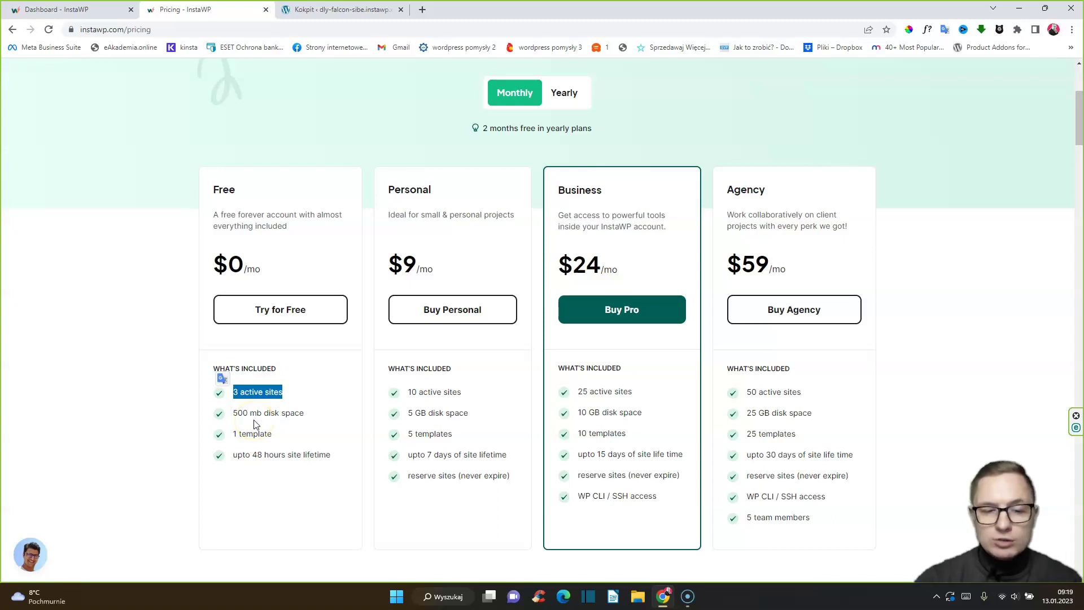
drag(237, 434, 272, 434)
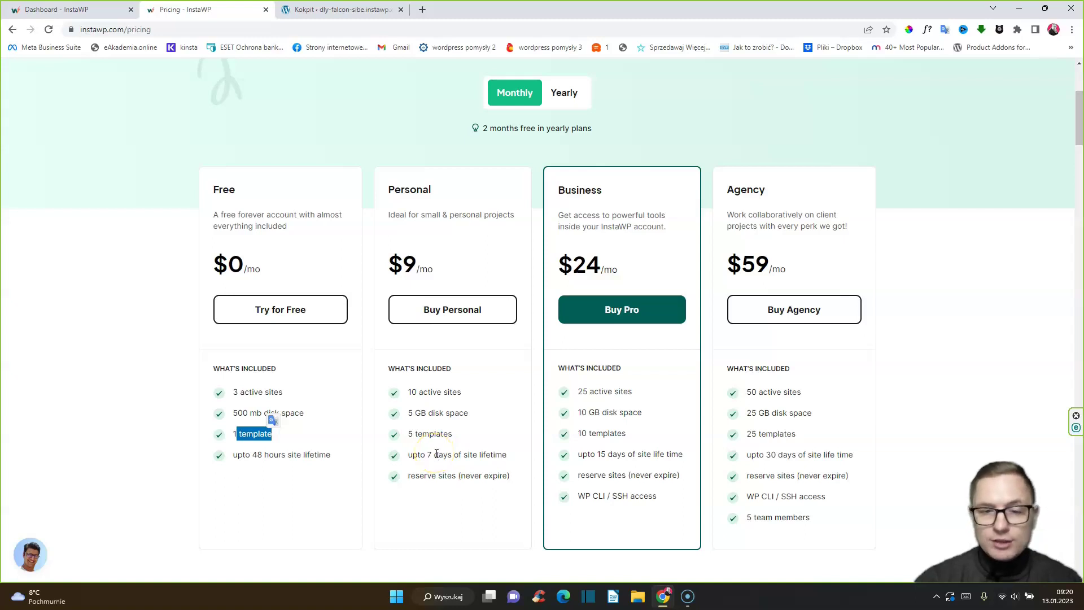
- Return to the InstaWP dashboard and mark the less-snake-noxa site as reserved so that it does not expire
key(ctrl+shift+Tab)
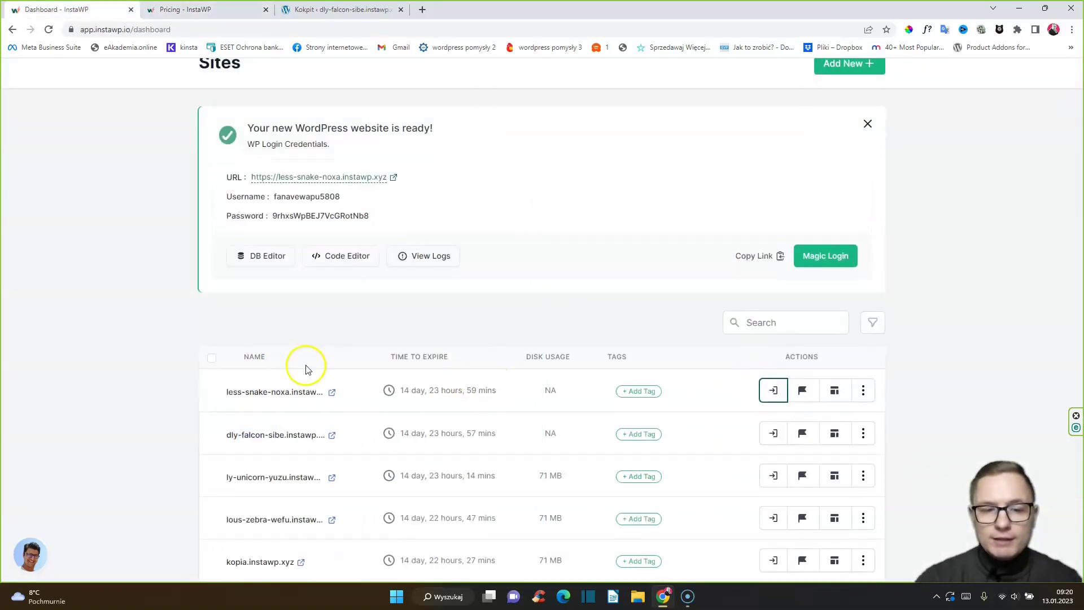
scroll(291, 355, down, 1)
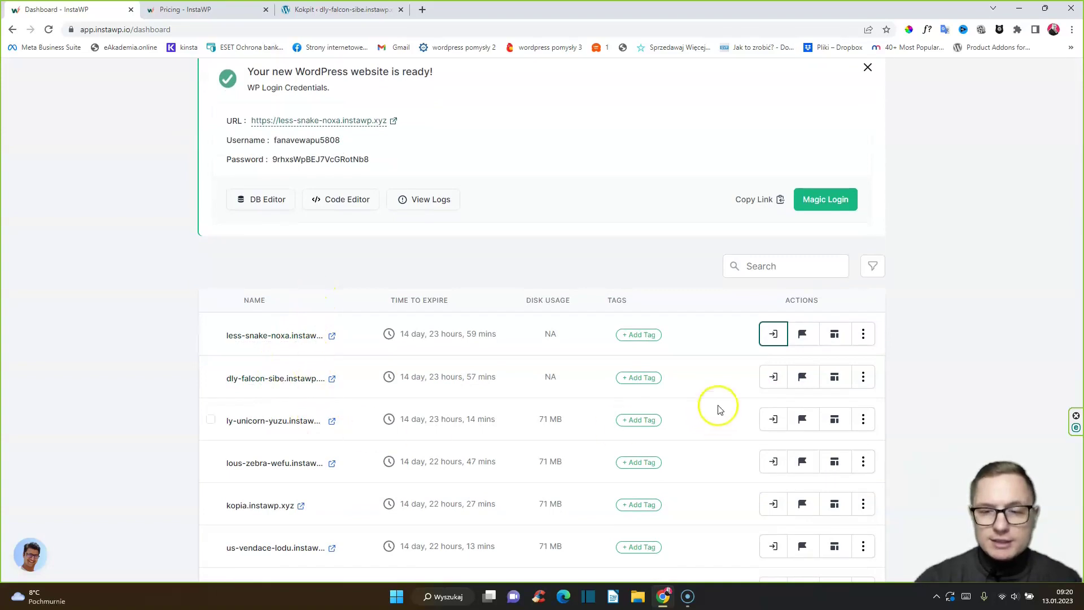
click(804, 335)
click(698, 170)
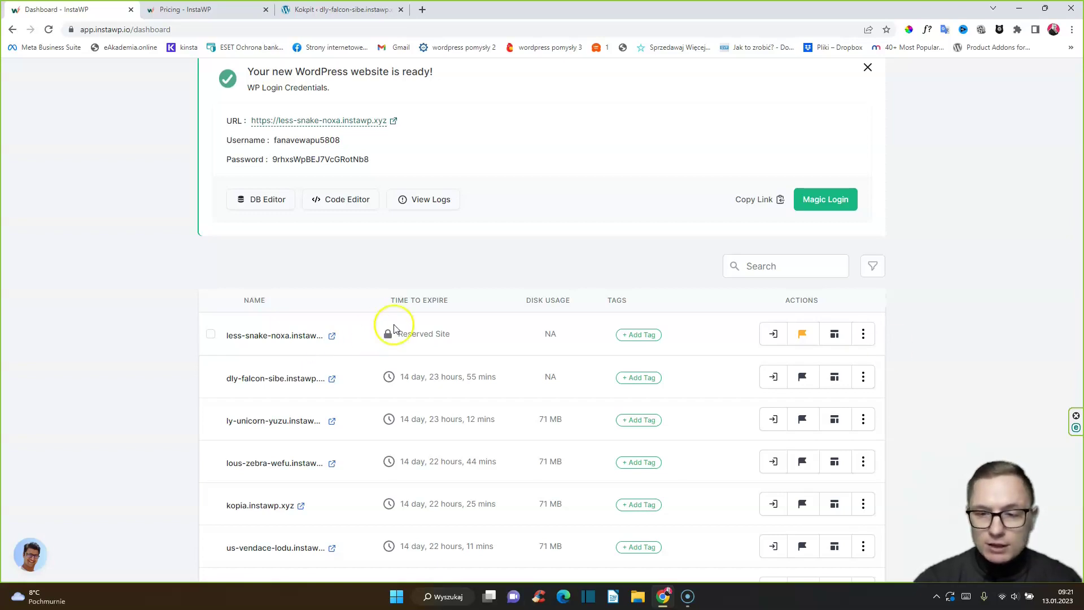
- Open the migration service for the less-snake-noxa site, view the destination hosts it offers, and return to the dashboard
click(864, 337)
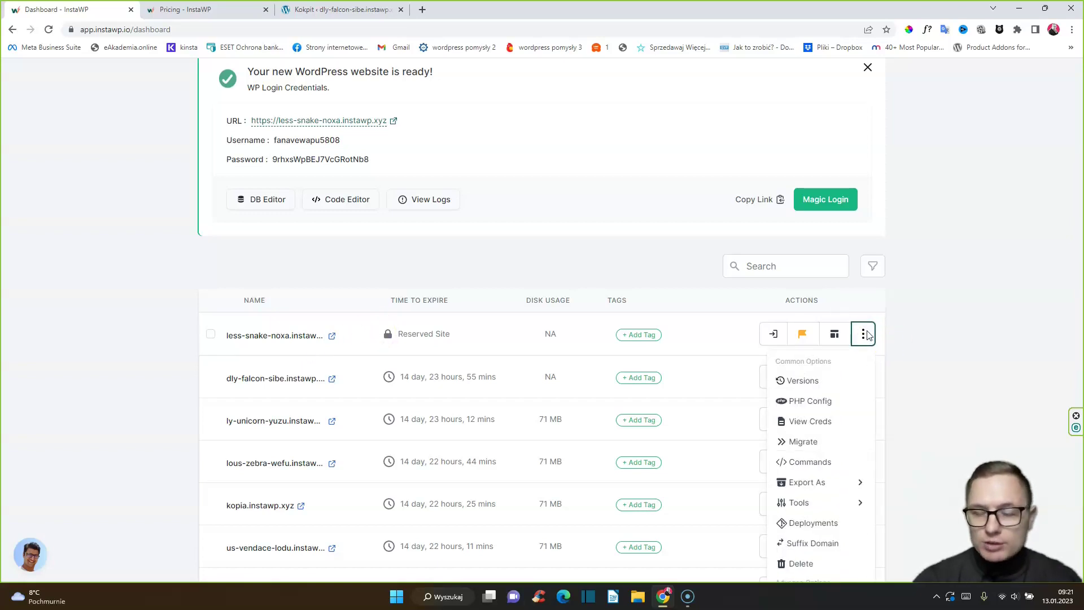
click(813, 447)
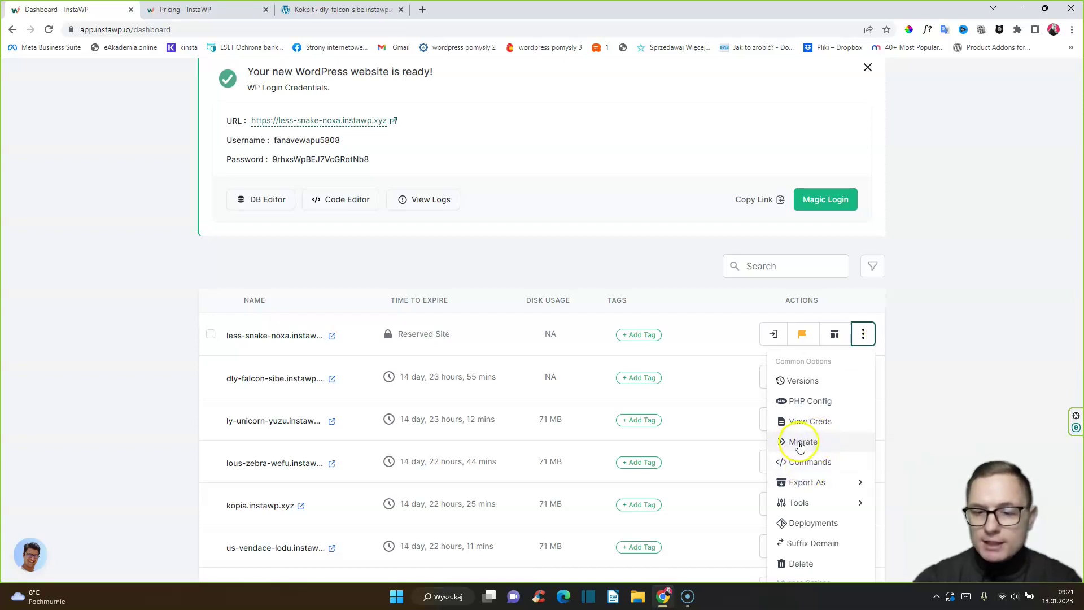
click(738, 386)
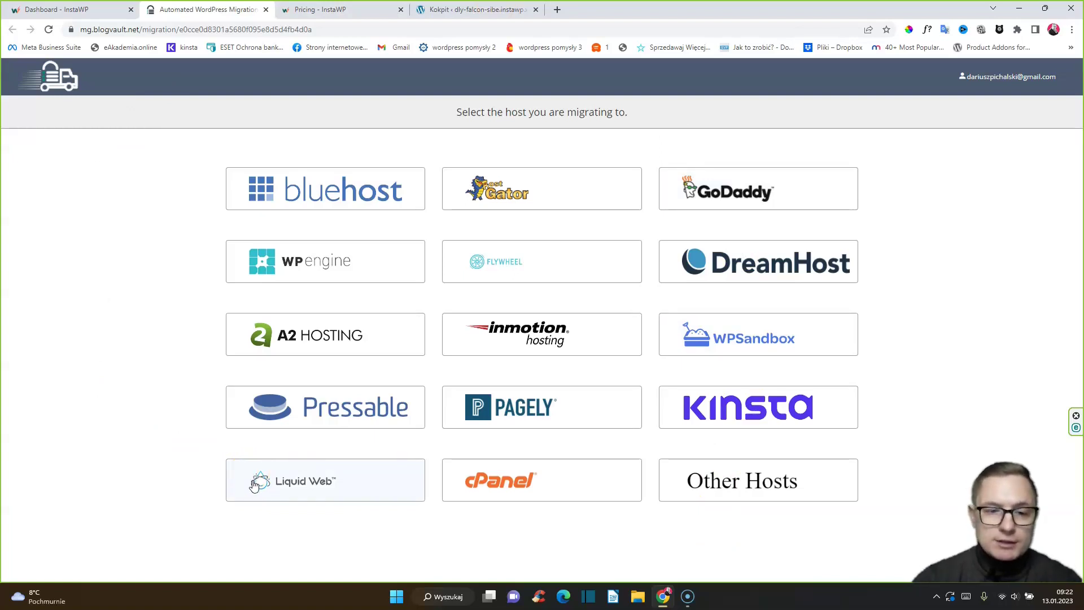
key(ctrl+4)
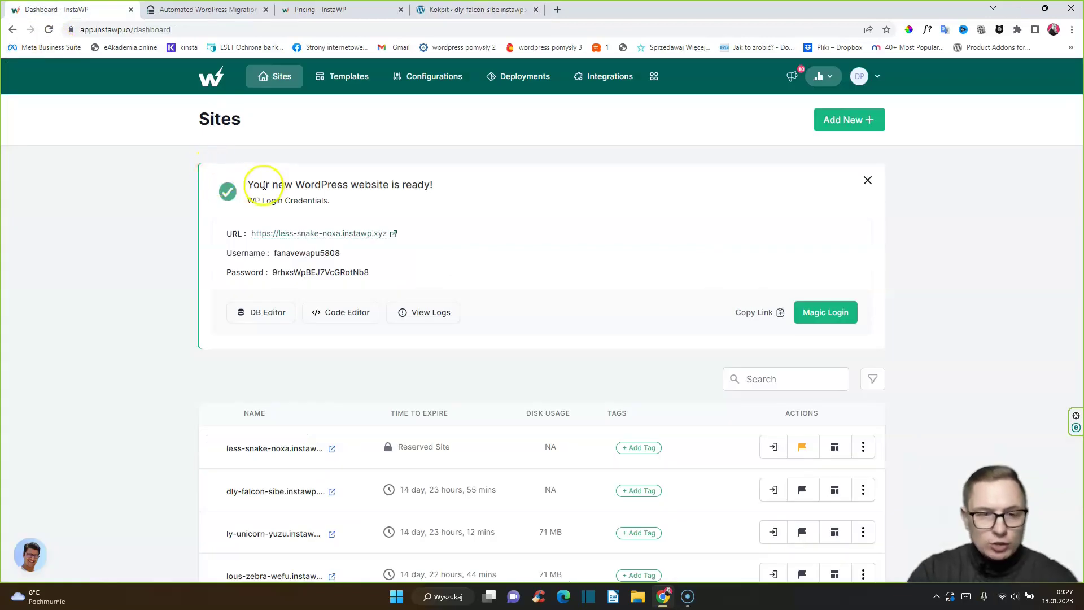
- Examine the additional actions for the less-snake-noxa site, including its export and tools options
scroll(339, 387, down, 1)
scroll(338, 392, up, 1)
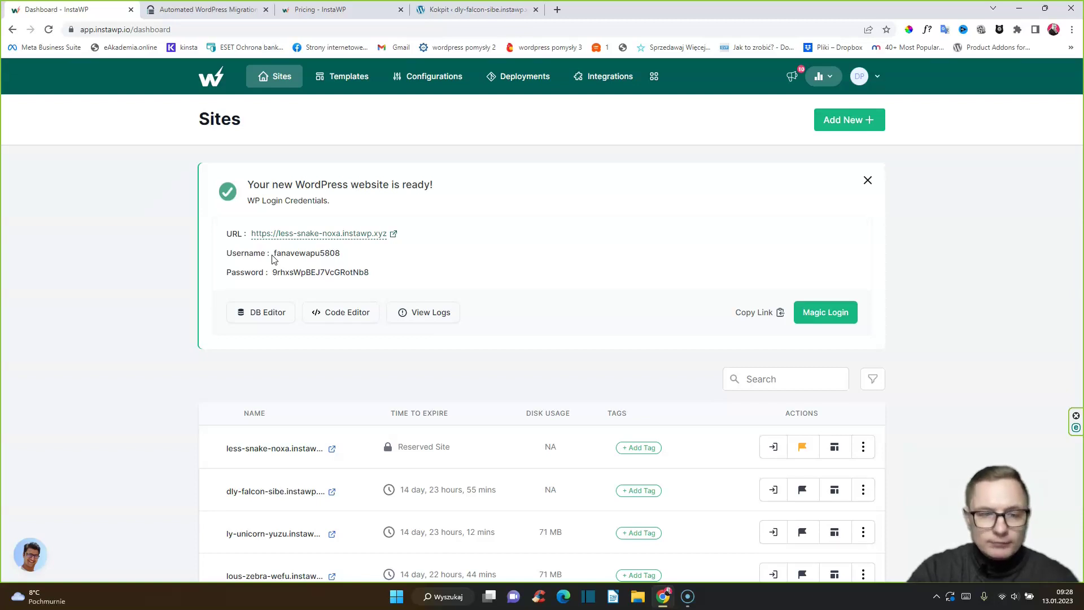
click(863, 447)
scroll(818, 497, down, 2)
mouse_move(825, 486)
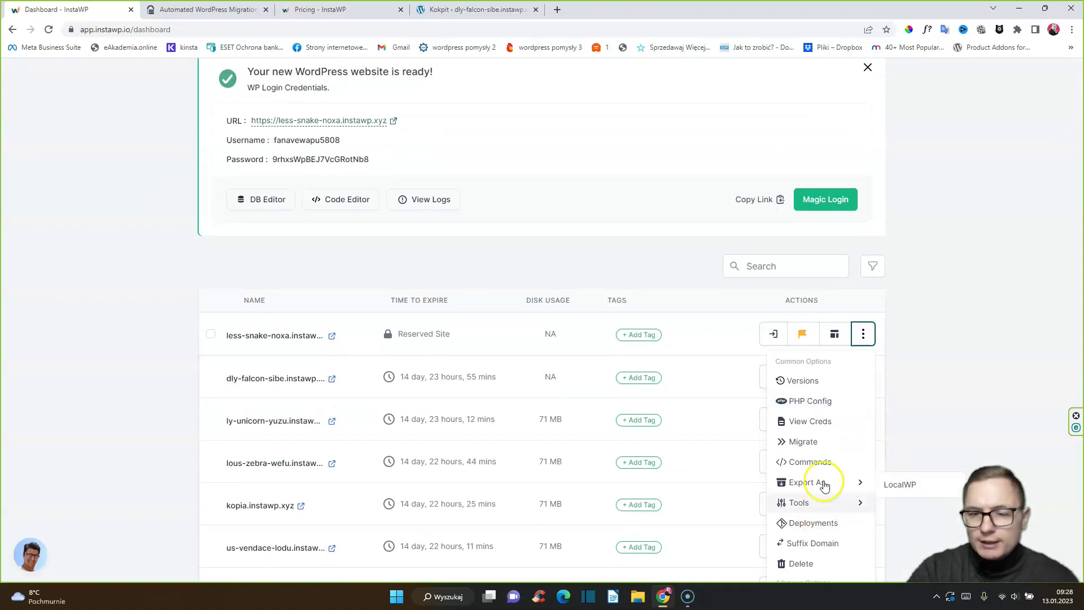
scroll(824, 486, down, 2)
mouse_move(813, 398)
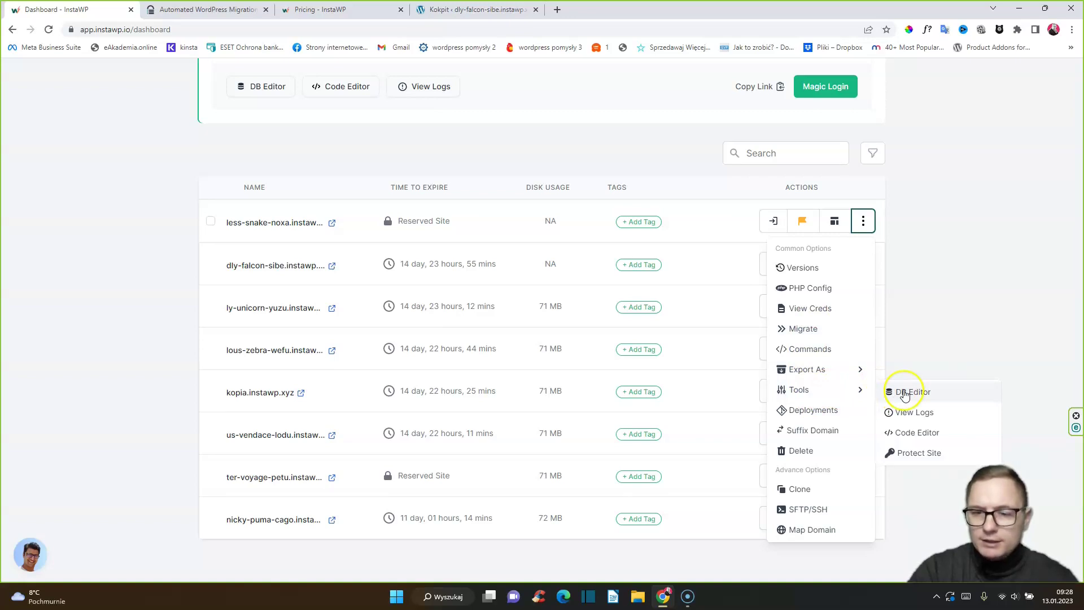
mouse_move(839, 375)
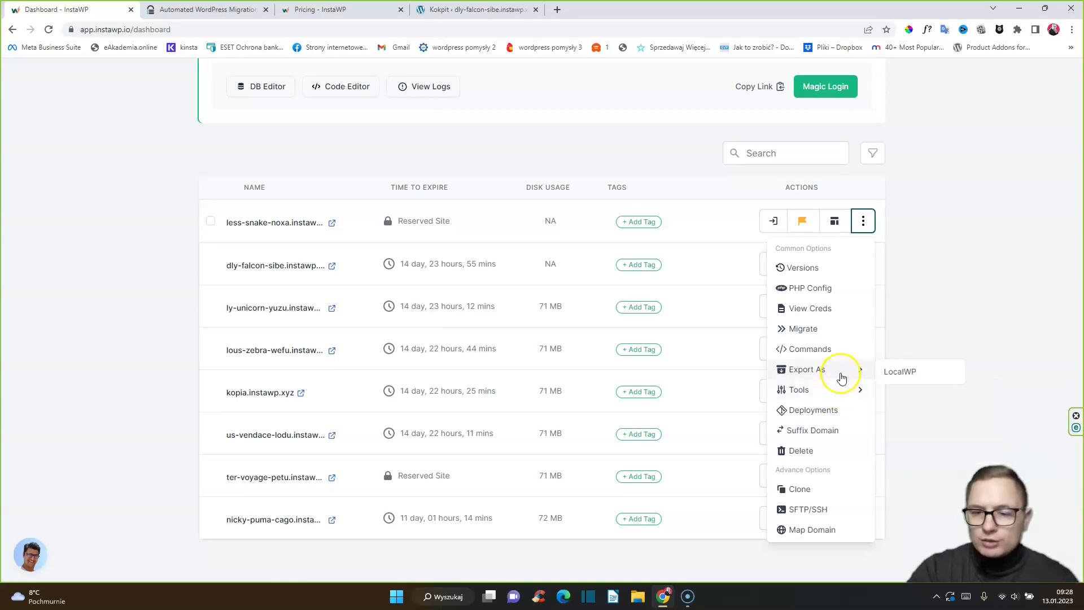
- Open the less-snake-noxa site in the Code Editor and browse its editor, classes and plugins folders and the root .htaccess file
click(915, 431)
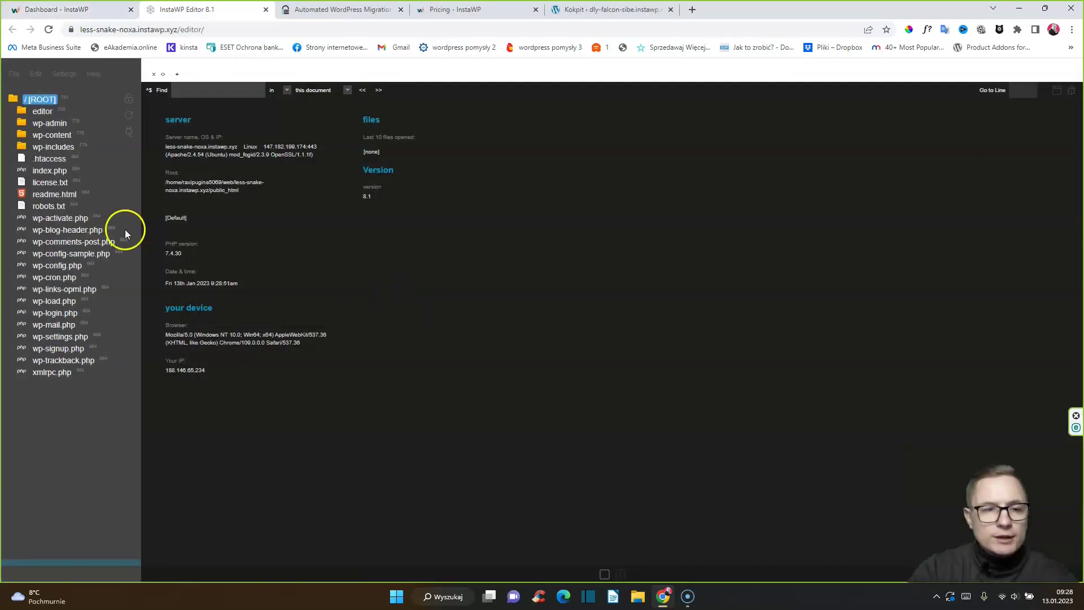
click(43, 111)
click(50, 135)
click(52, 265)
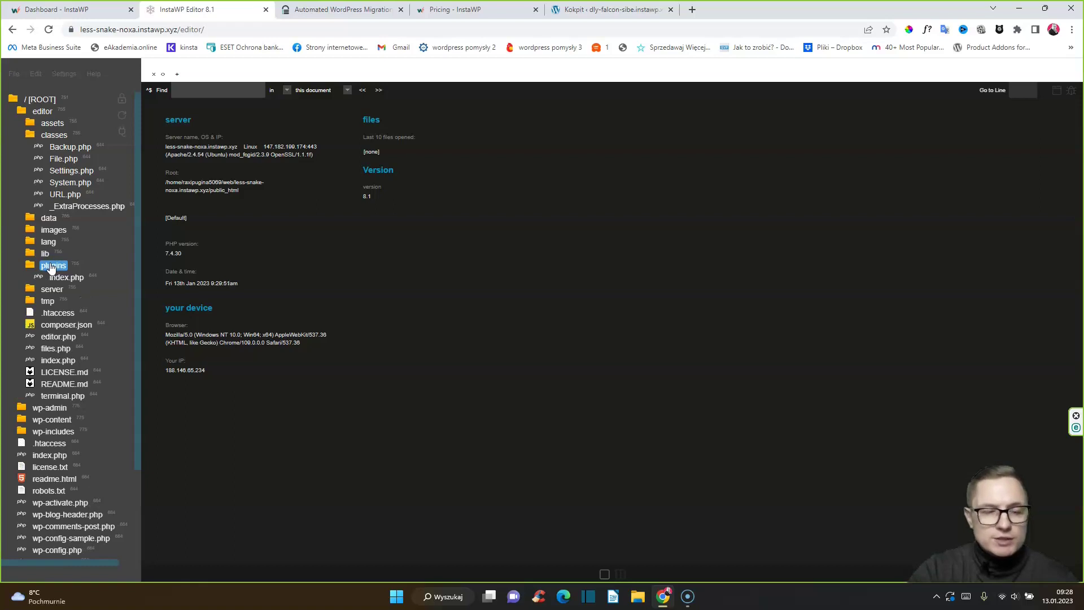
click(50, 443)
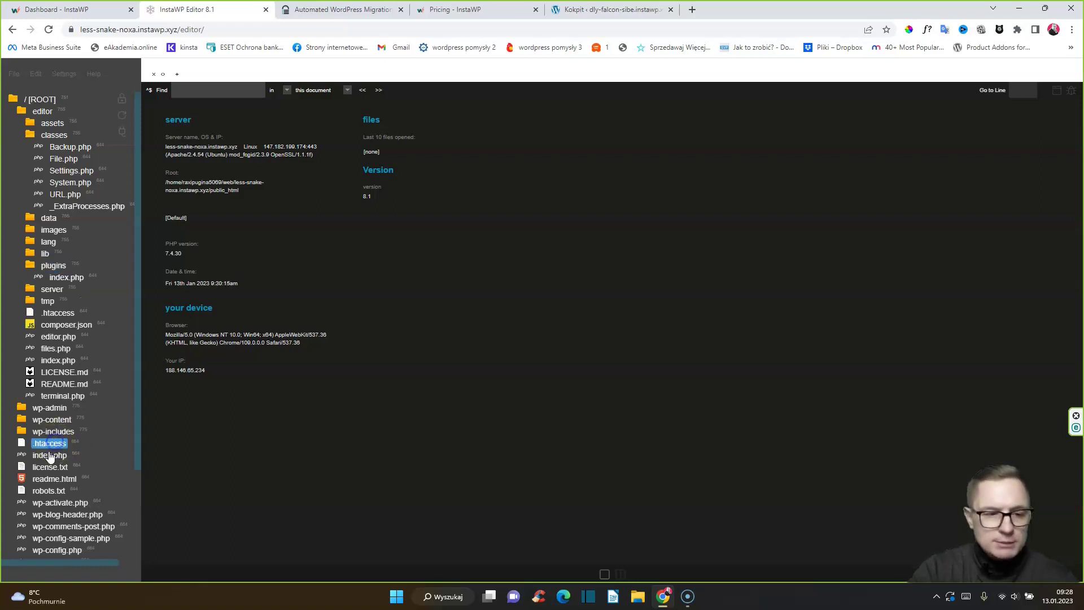
- Return to the dashboard, view the Protect Site username and password settings for less-snake-noxa, and leave without saving
click(57, 9)
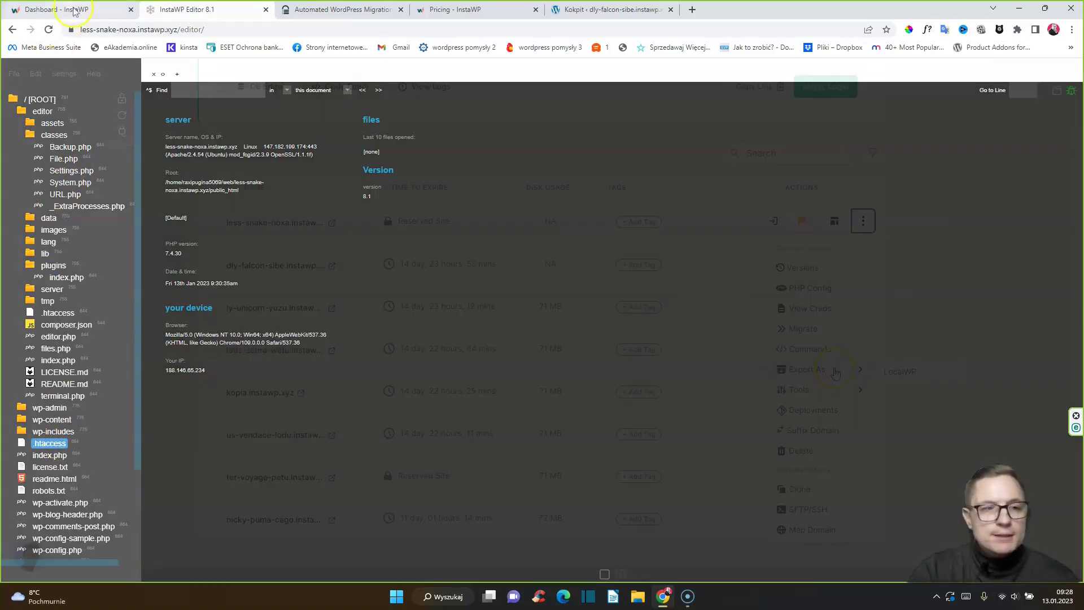
click(891, 452)
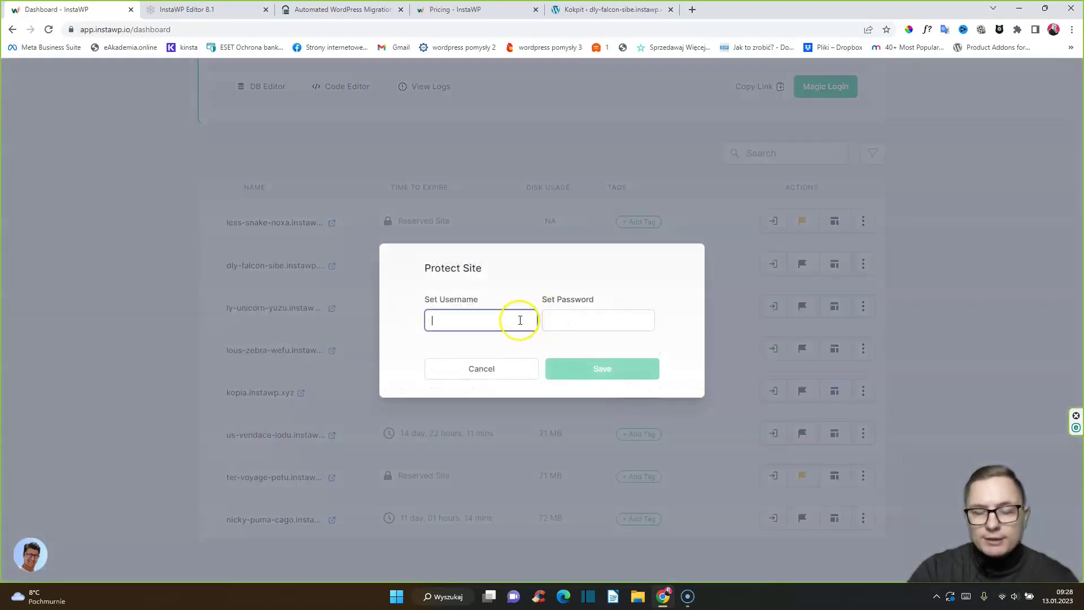
click(581, 319)
click(865, 232)
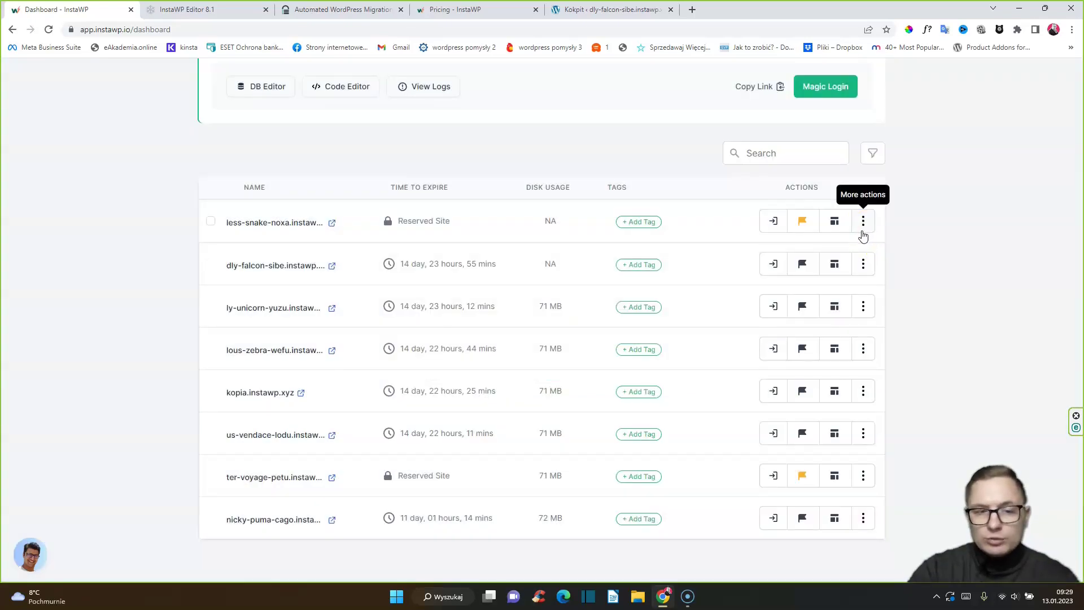
click(834, 224)
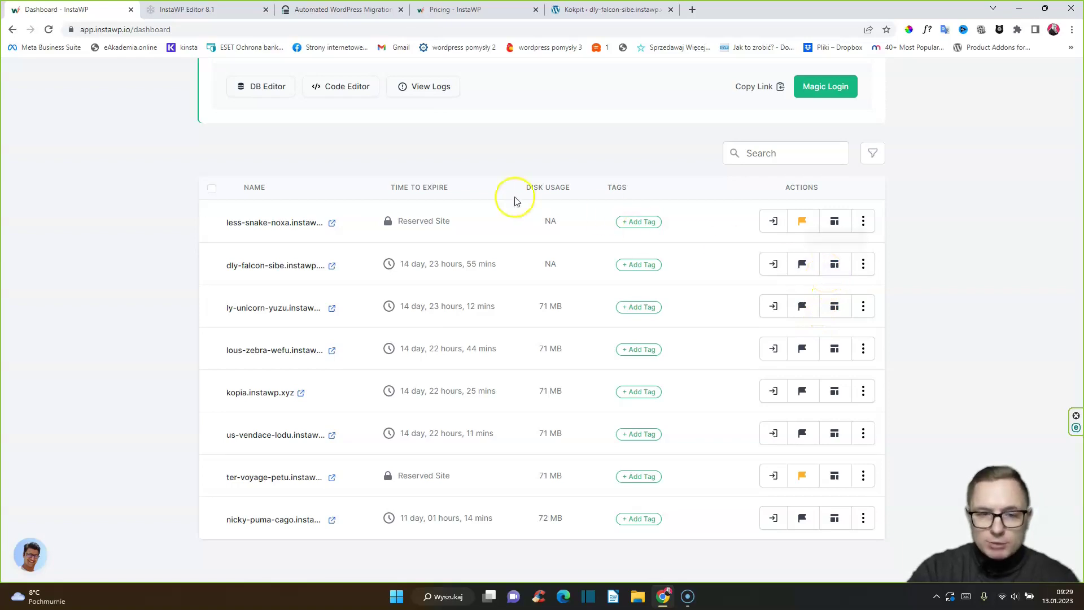
click(390, 280)
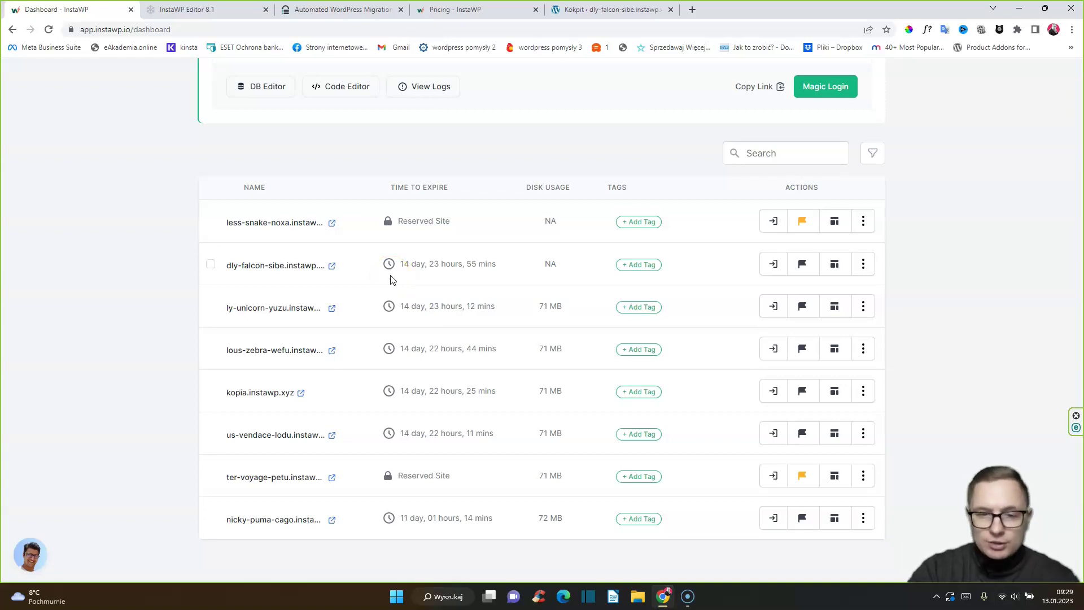
click(399, 273)
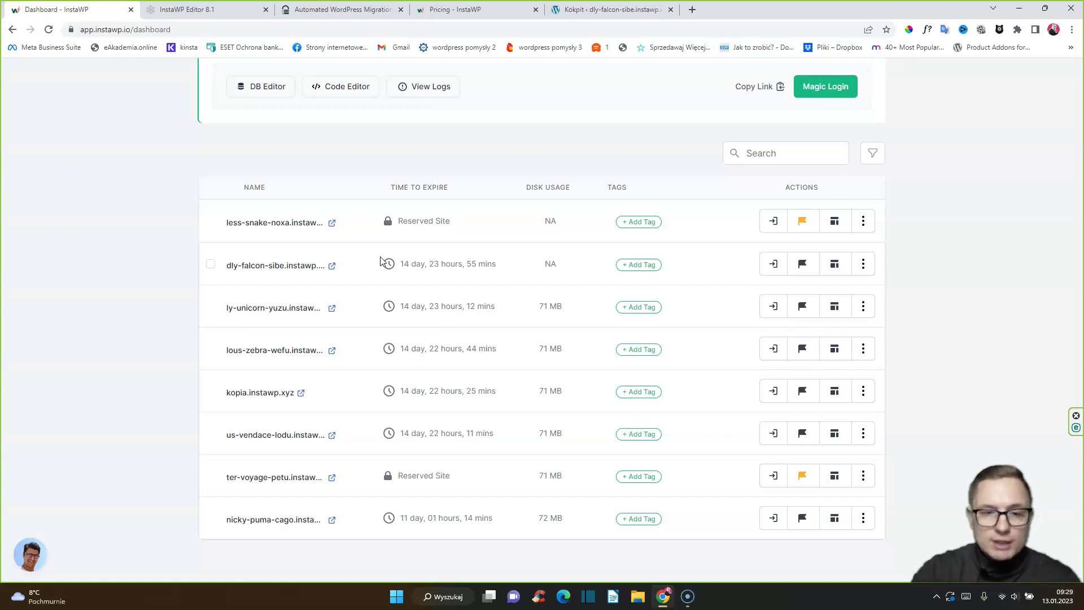
click(305, 269)
click(347, 264)
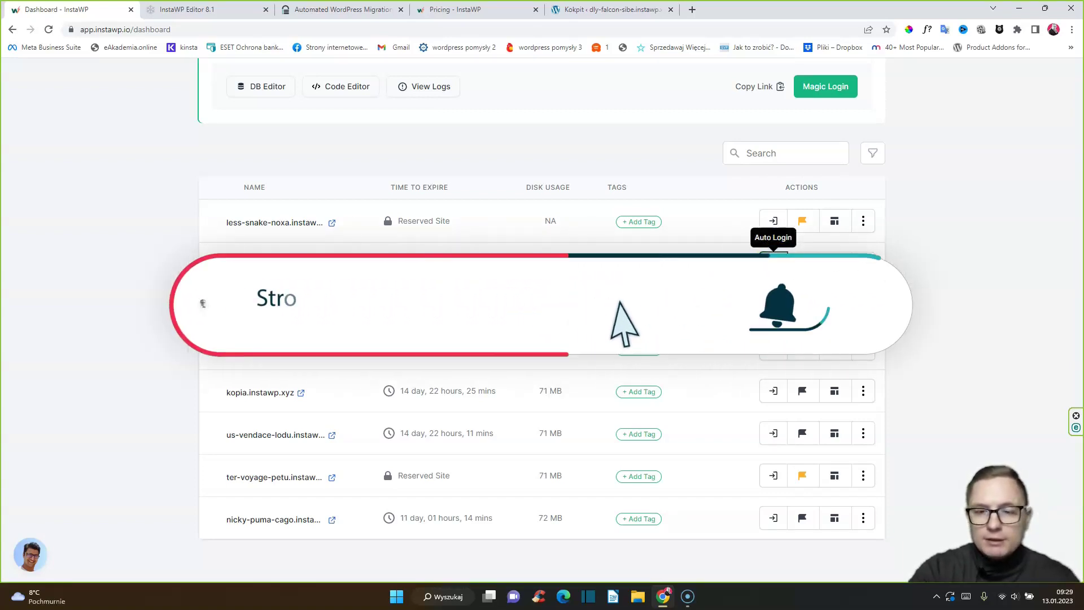
- Log in to the dly-falcon-sibe site's WordPress admin, then install and activate the Astra theme
click(773, 263)
mouse_move(49, 237)
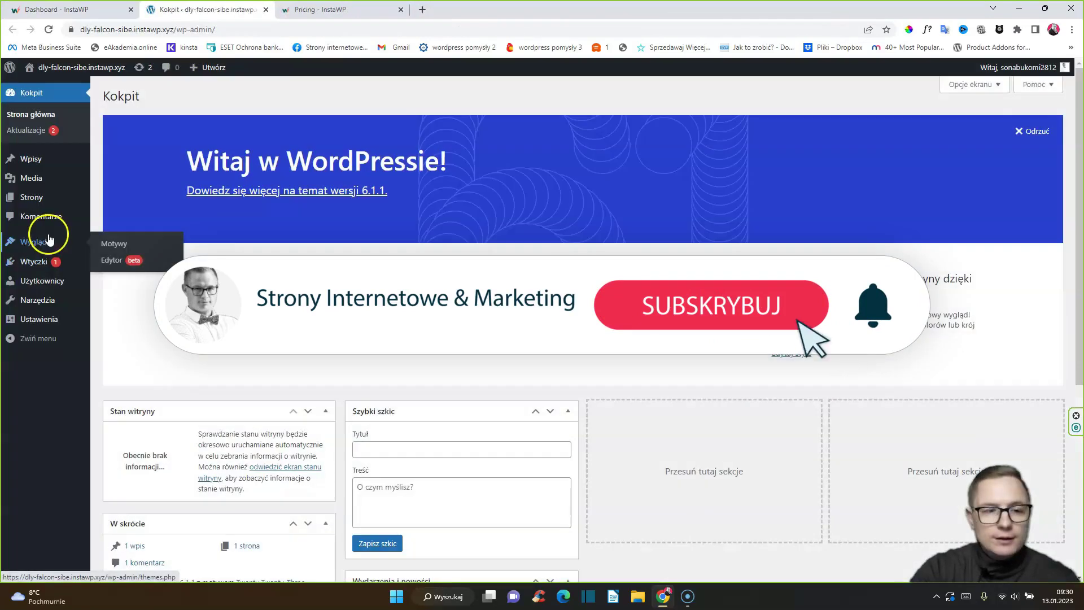
click(105, 243)
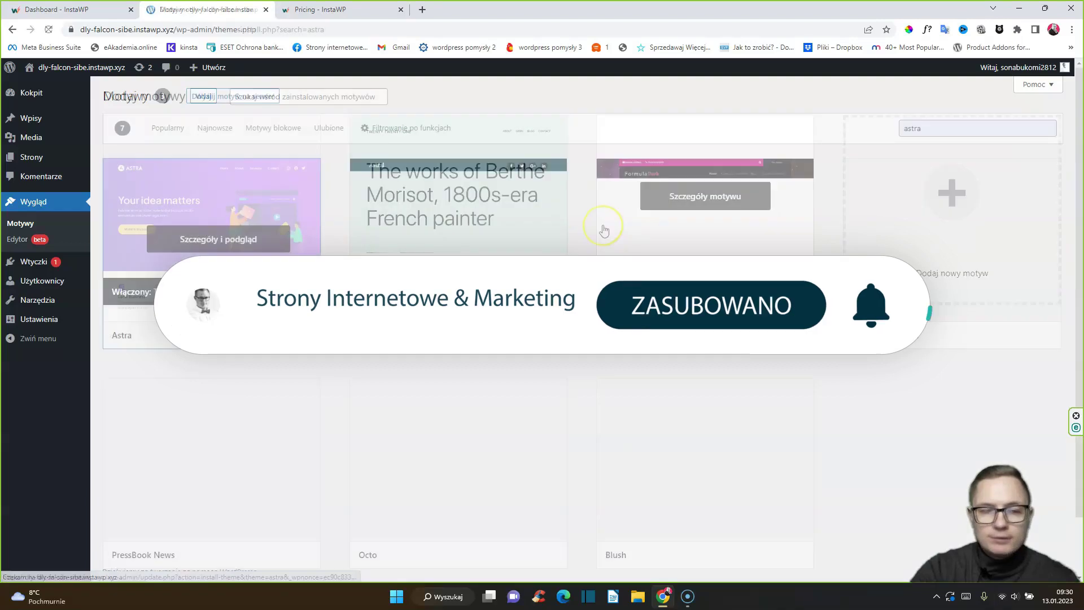
click(217, 334)
click(236, 337)
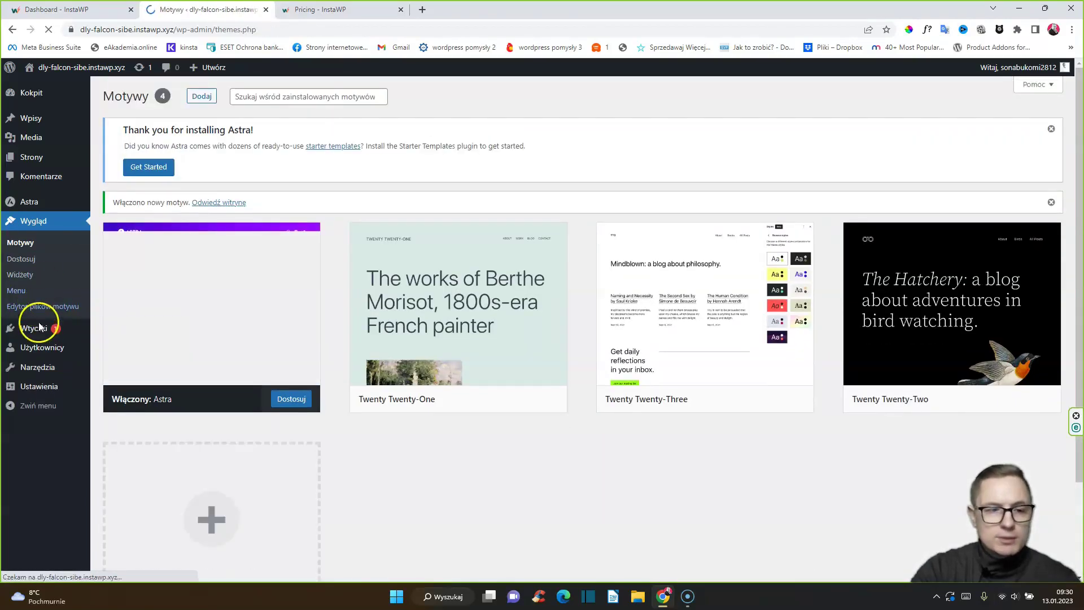
- Find the Spectra – WordPress Gutenberg Blocks plugin by searching for spectra, then install and activate it
mouse_move(36, 326)
click(120, 344)
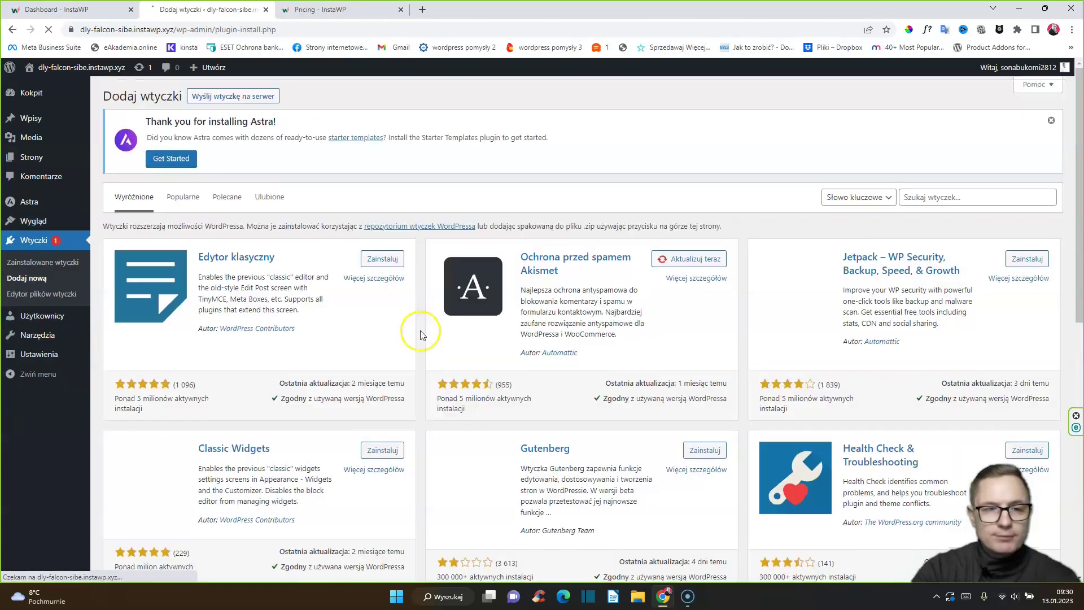
click(923, 197)
text(spect)
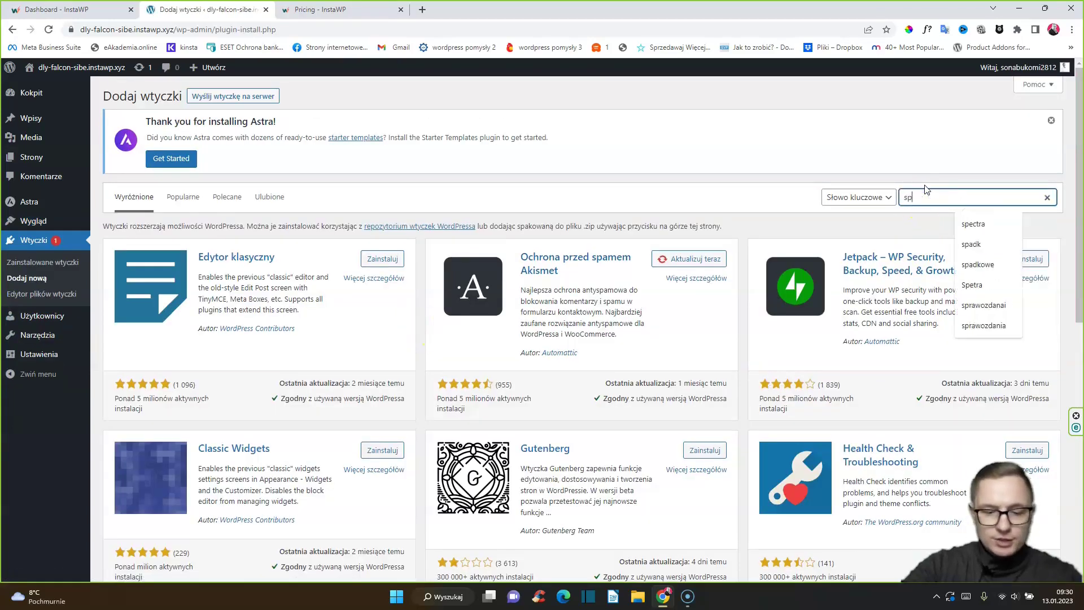
text(ra)
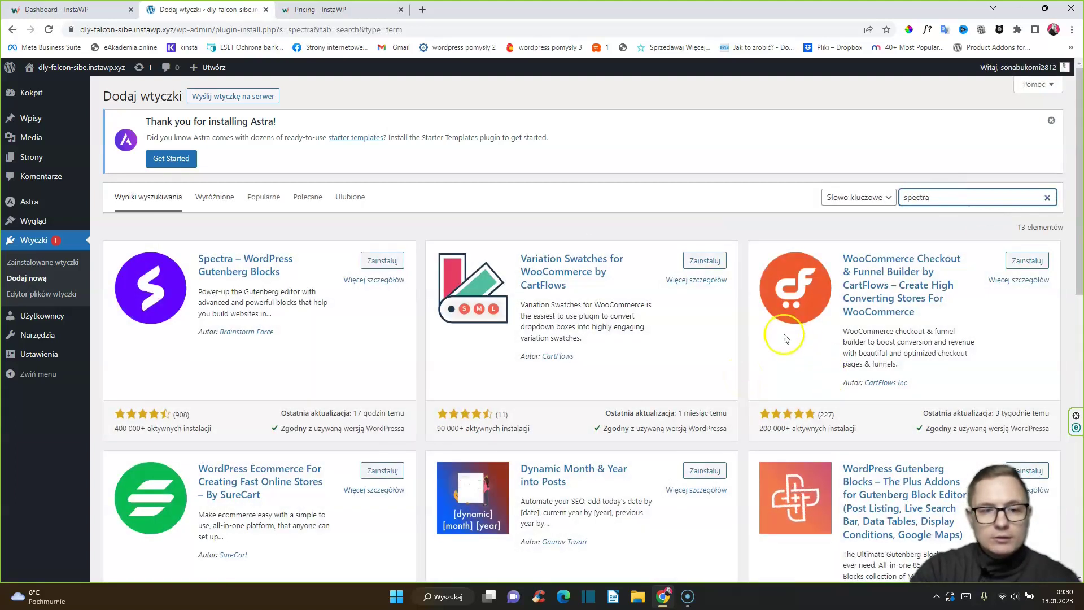
click(382, 260)
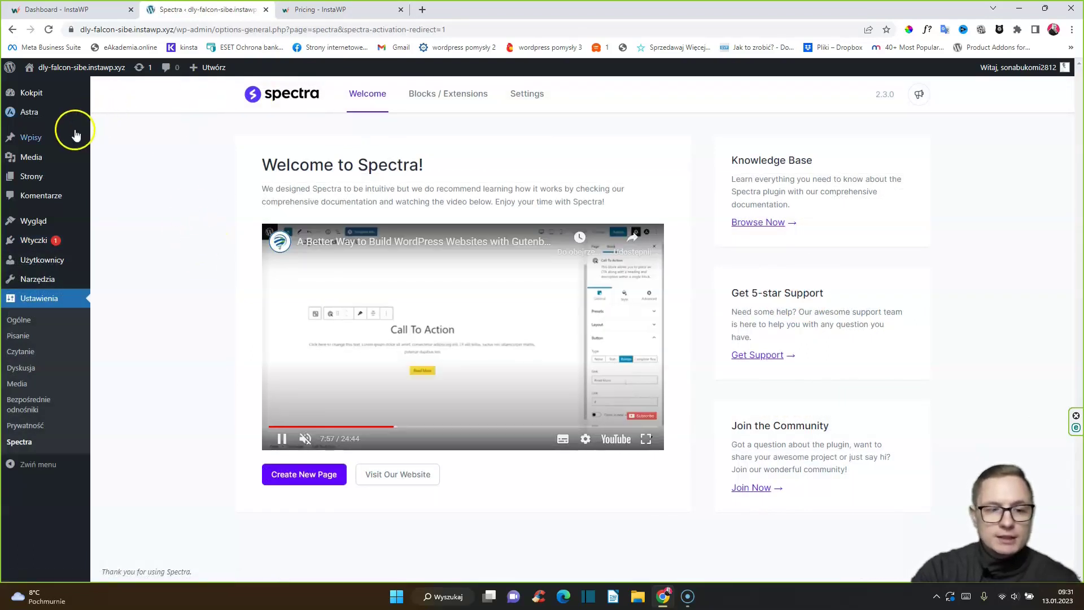
- Check the site's permalink settings and move the sample post "Hello world!" to the trash
click(35, 408)
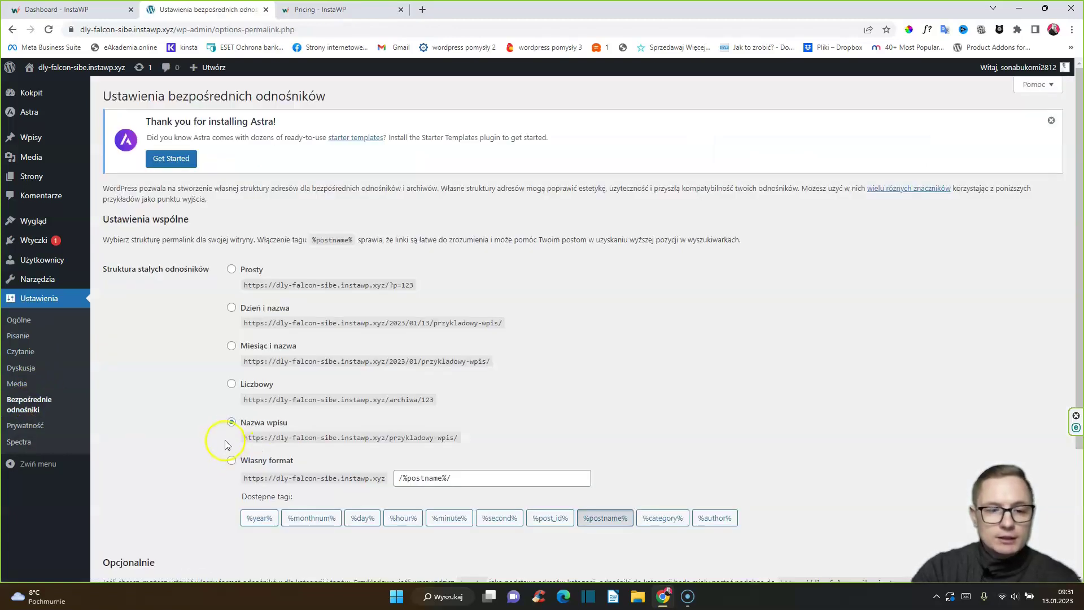
mouse_move(39, 138)
click(104, 140)
click(114, 236)
click(120, 213)
click(138, 250)
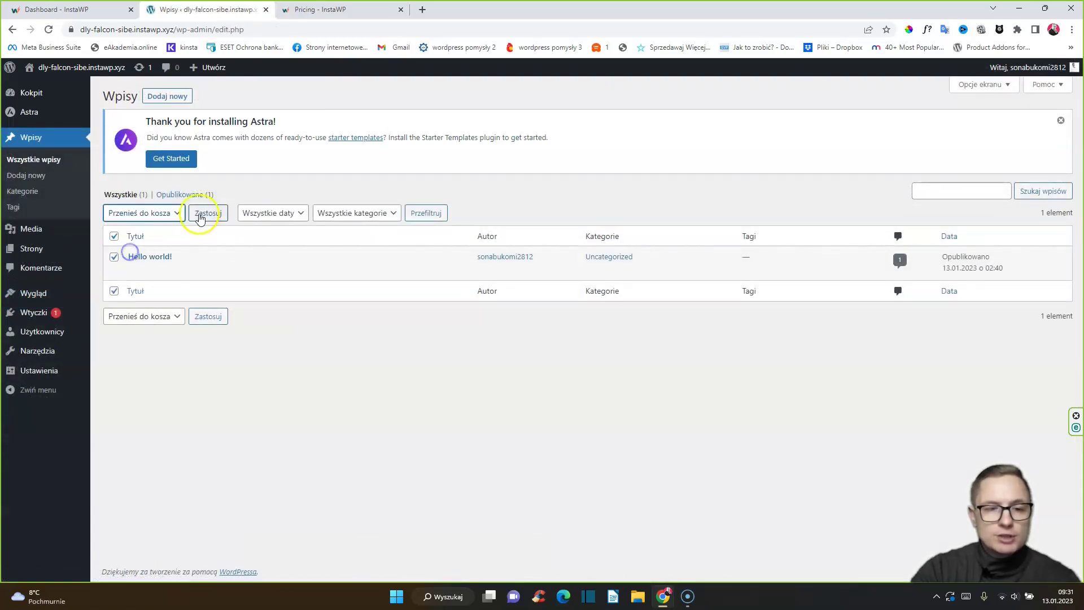
click(204, 213)
- Return to the InstaWP dashboard and save the dly-falcon-sibe site as a private template named "astra + spectra"
click(46, 10)
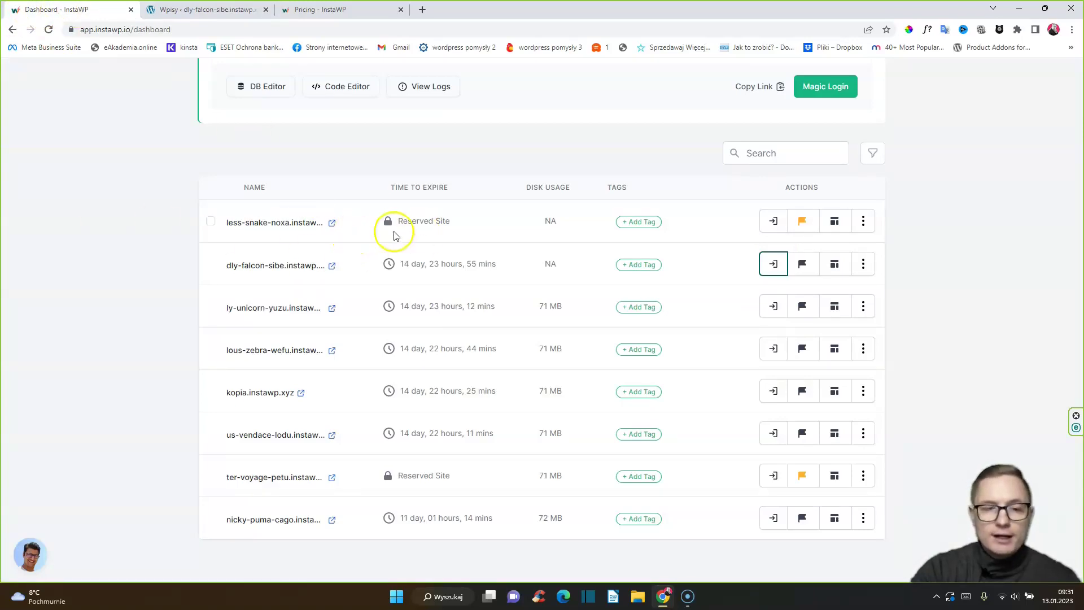
click(835, 264)
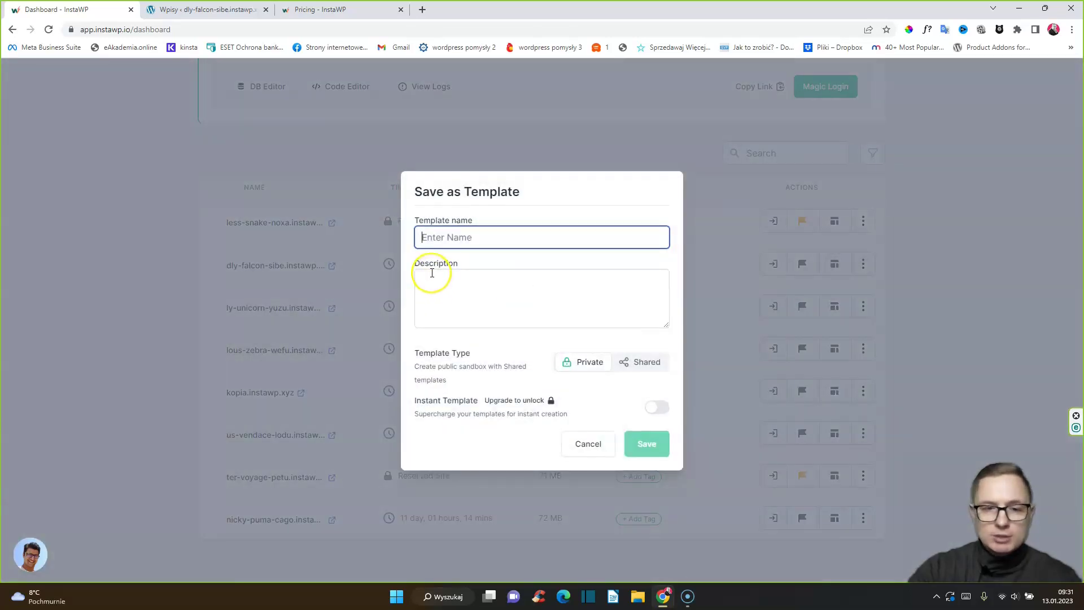
text(astra + spectra)
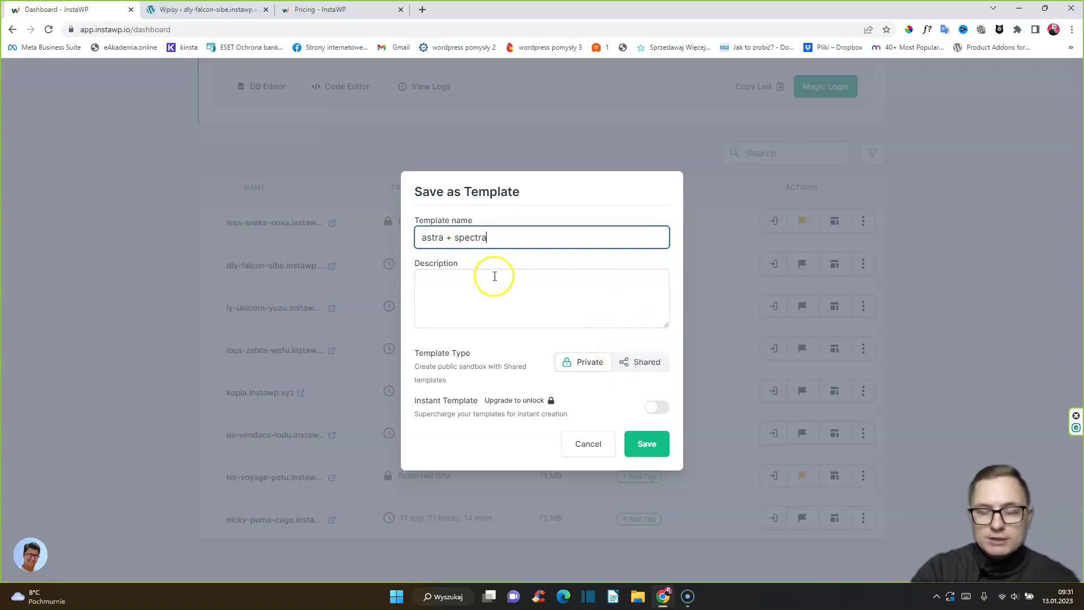
click(639, 439)
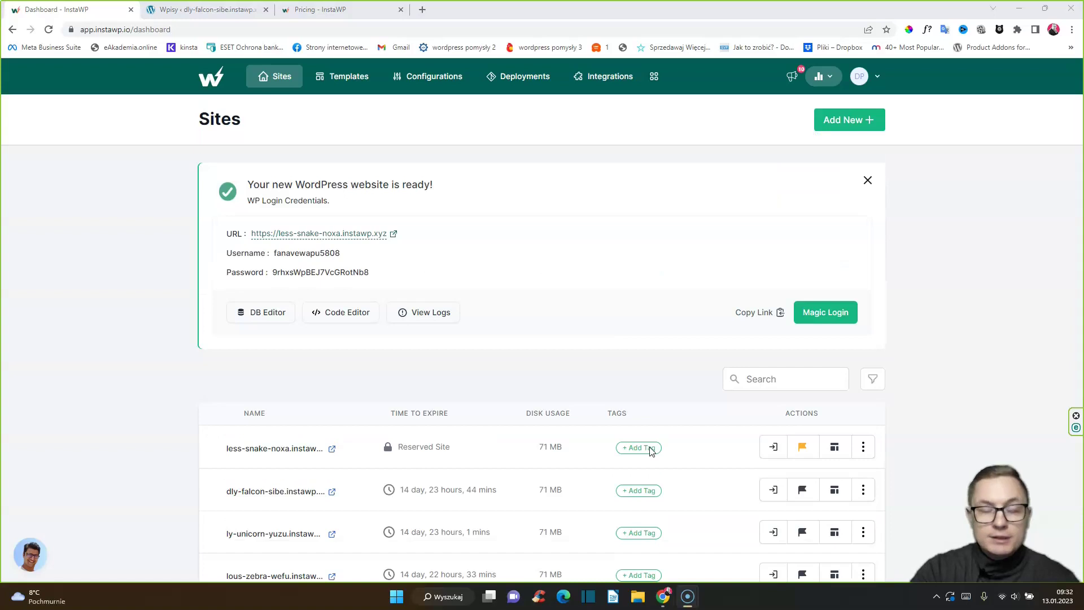
- Create a temporary site from the astra + spectra template, then check the template allowances of the plans on the pricing page
click(339, 81)
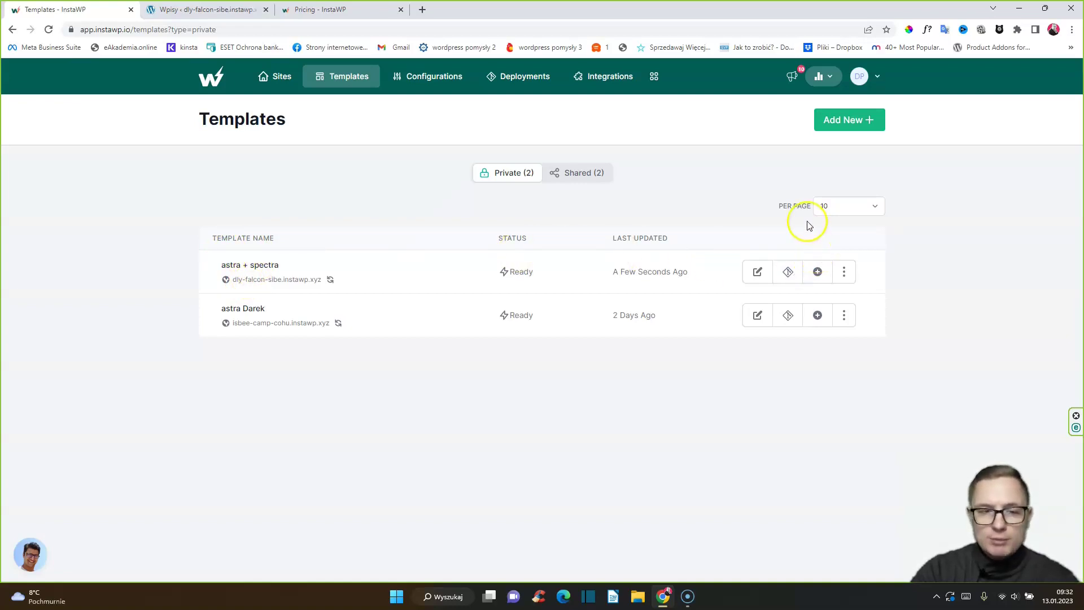
click(818, 274)
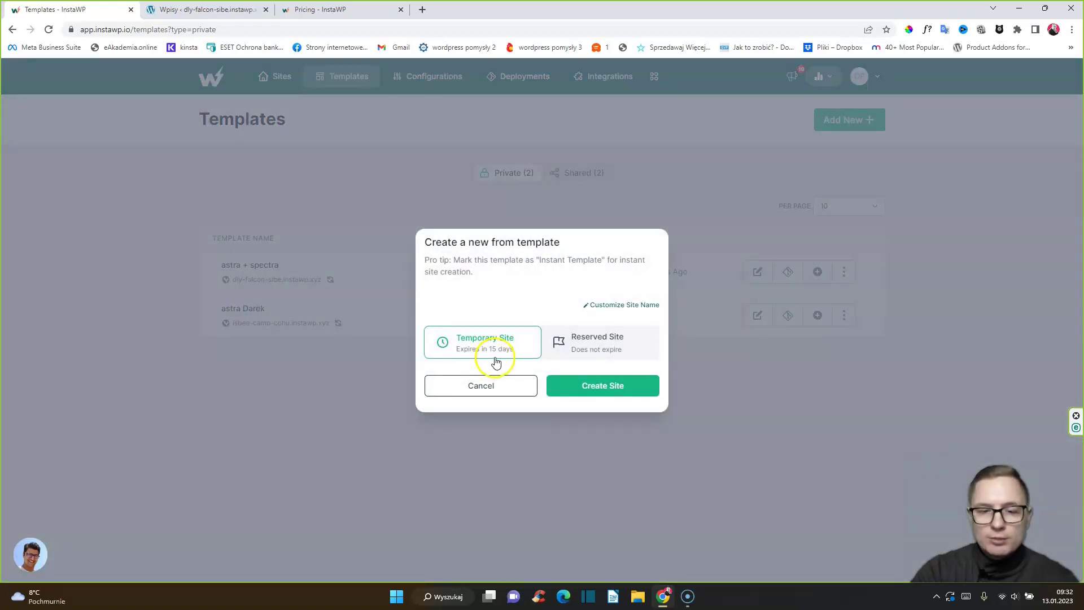
click(634, 396)
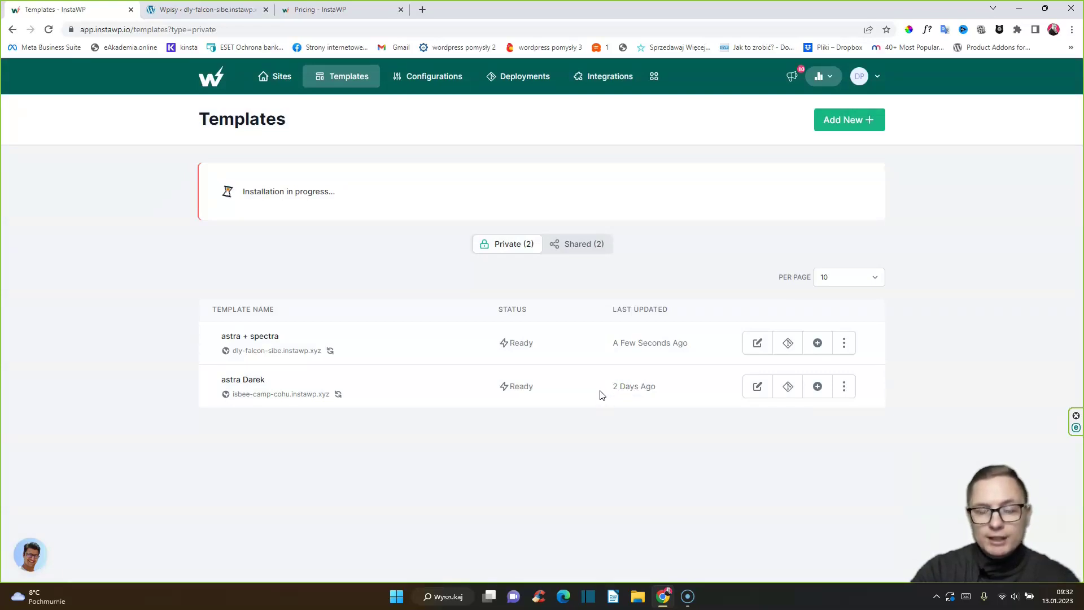
click(339, 10)
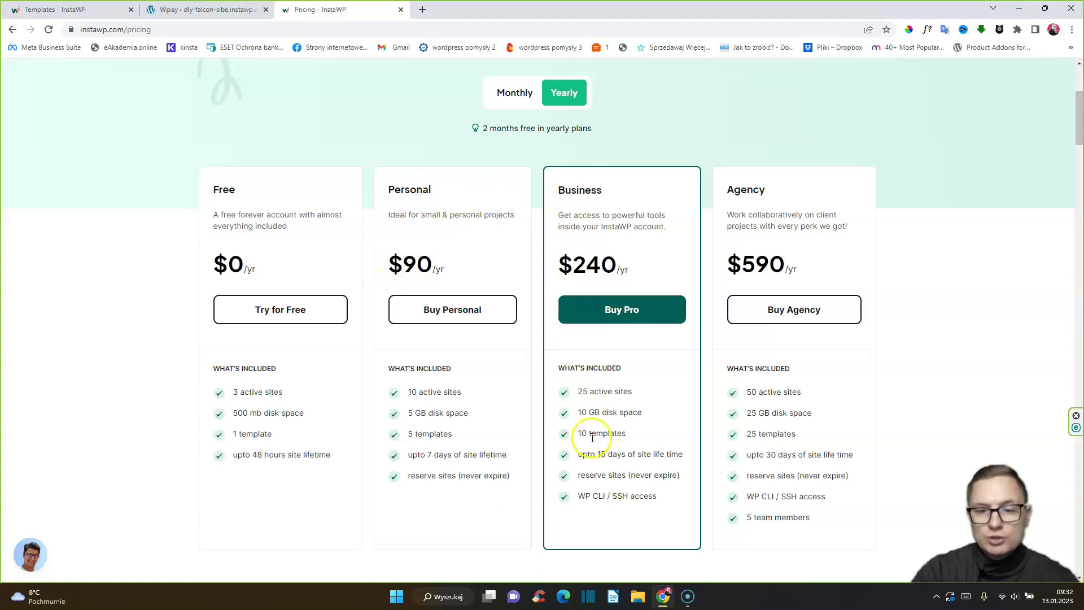
- From the InstaWP dashboard, log in to the woporcupine-hihi site's WordPress admin and check its themes, installed plugins and posts
click(90, 10)
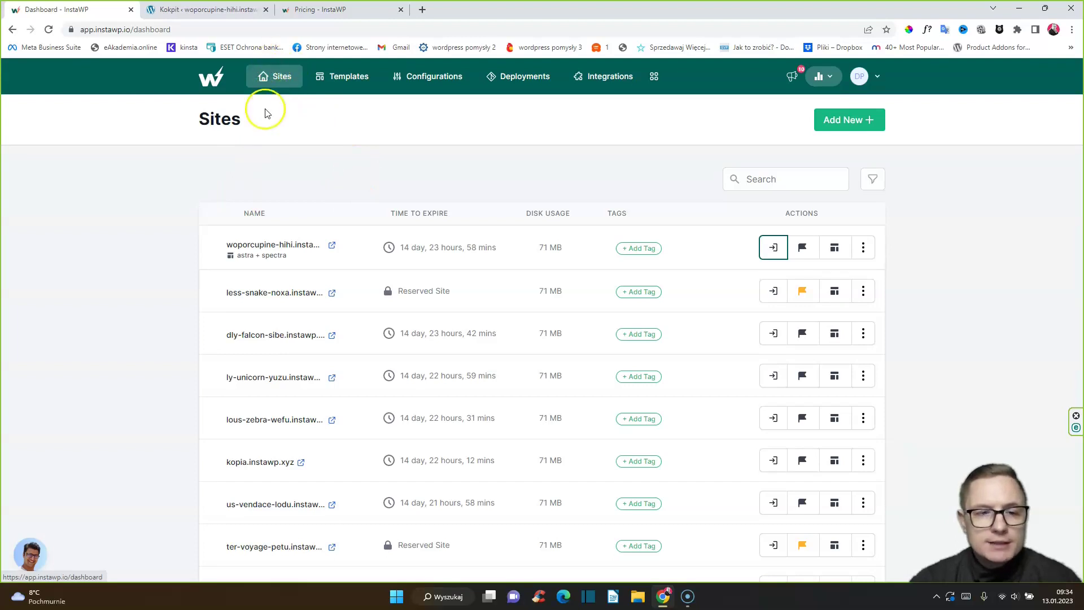
mouse_move(257, 249)
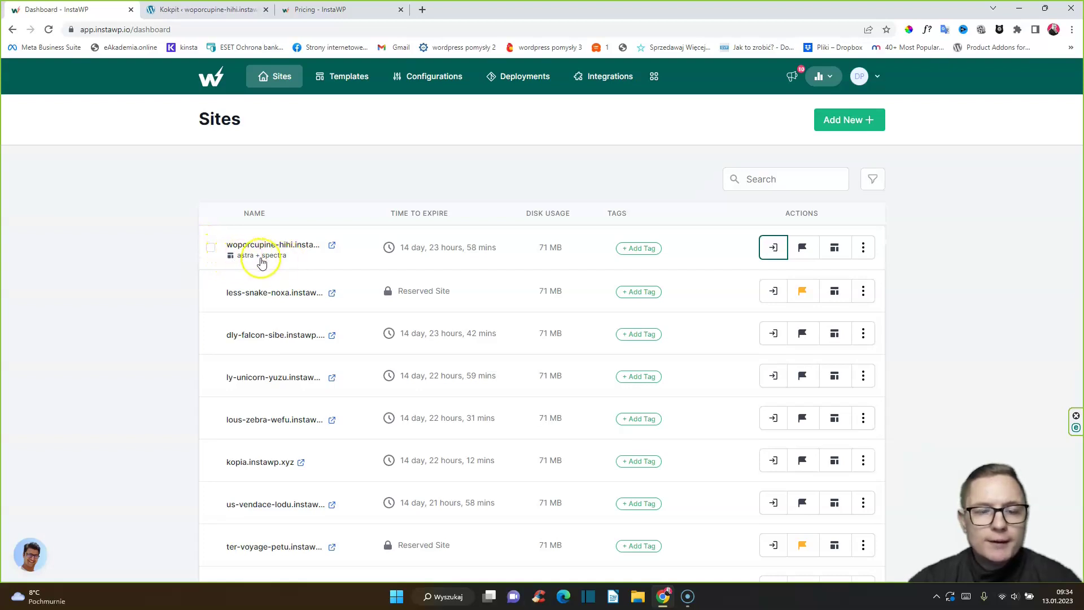
click(773, 247)
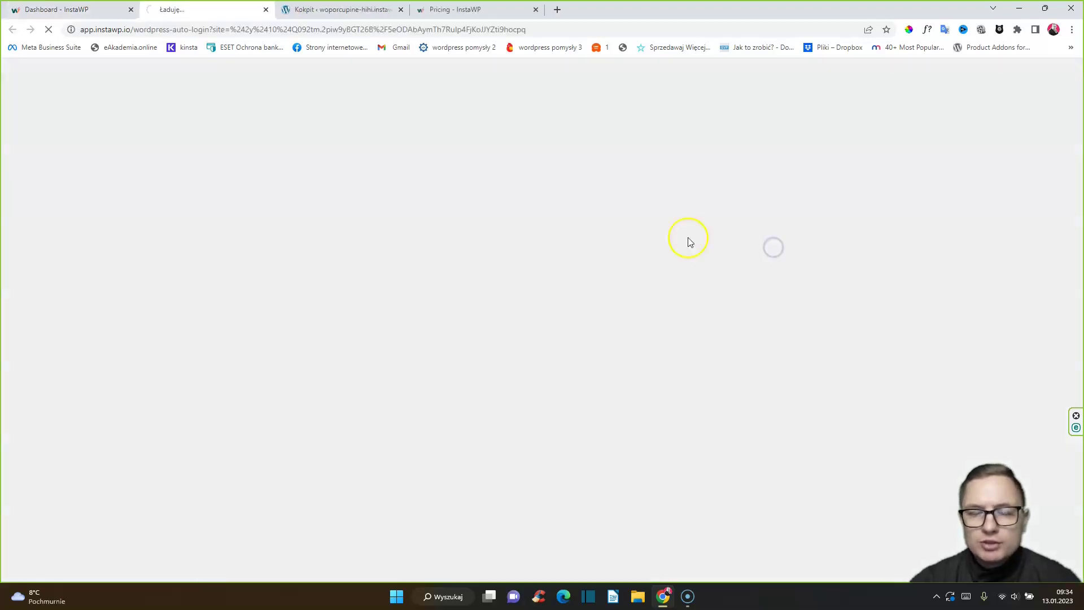
mouse_move(41, 259)
click(125, 265)
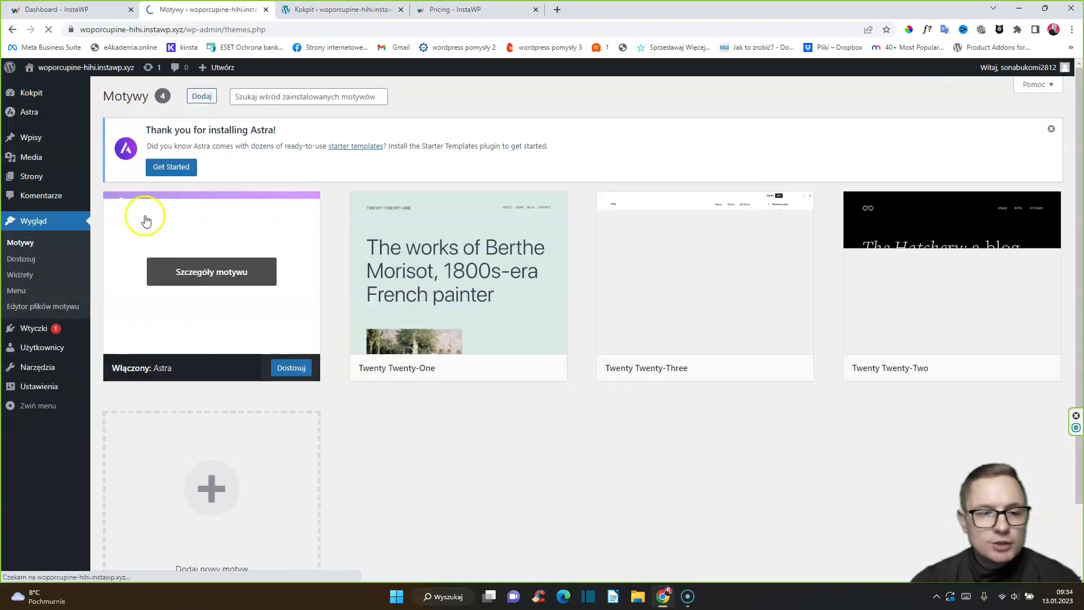
mouse_move(44, 324)
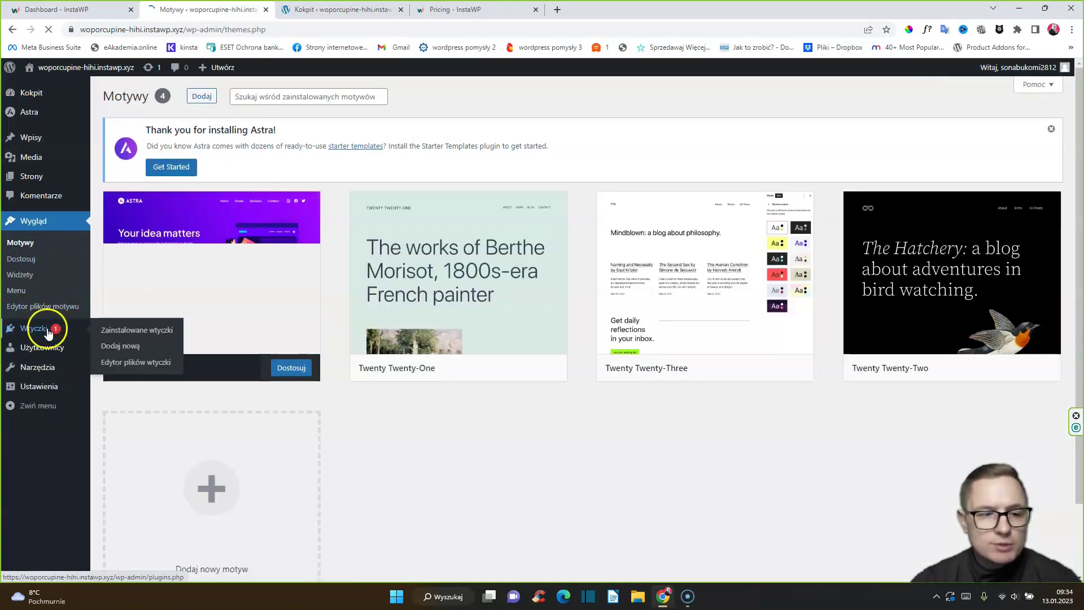
click(113, 331)
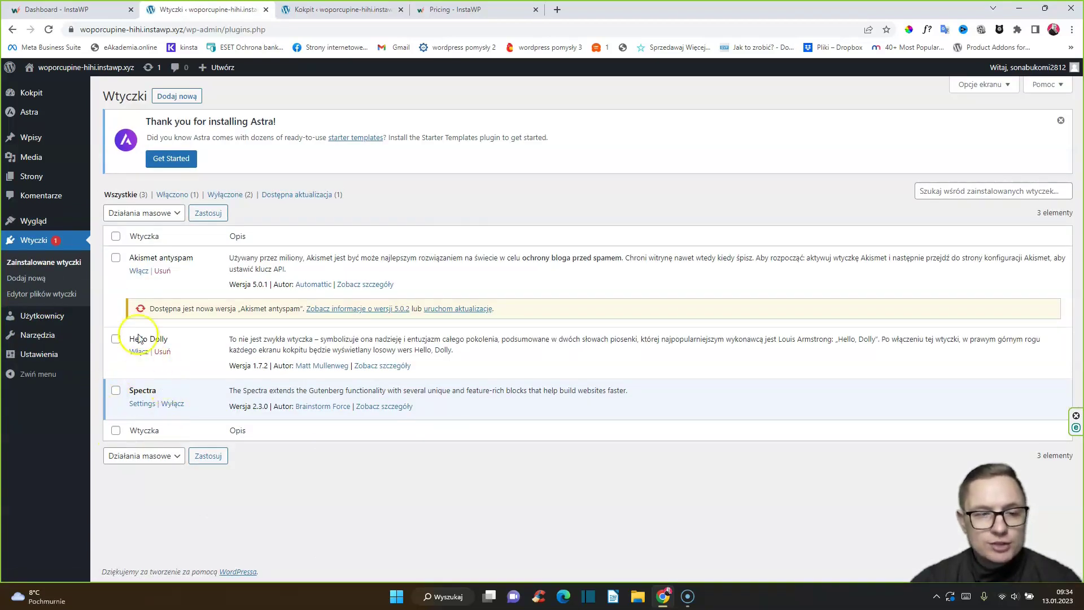
click(115, 142)
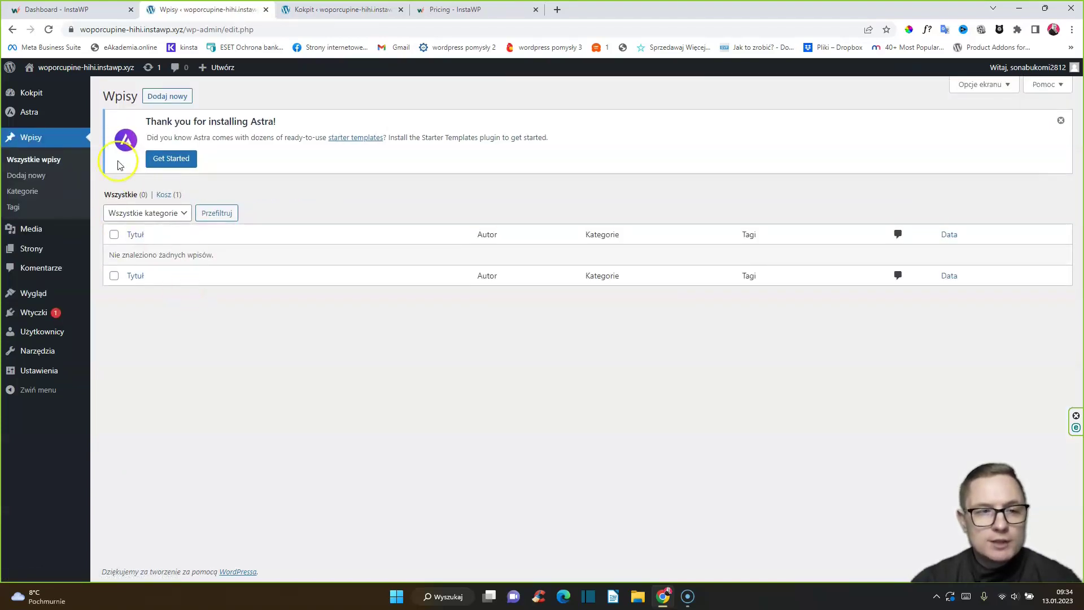
- From the InstaWP Sites list, add a new site based on the astra + spectra template, leaving the custom site name blank
click(64, 10)
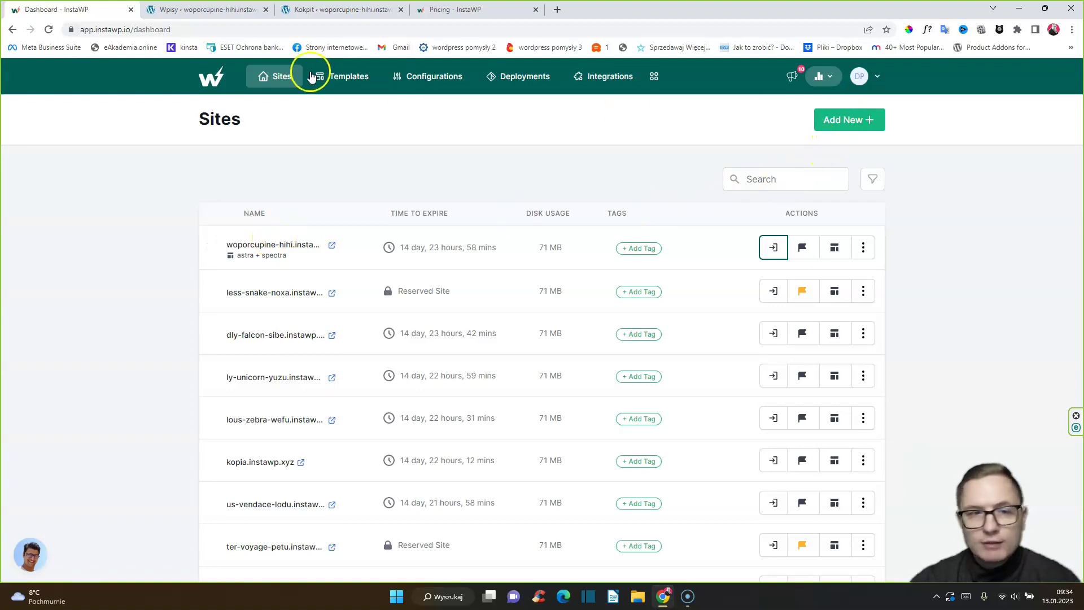
click(843, 120)
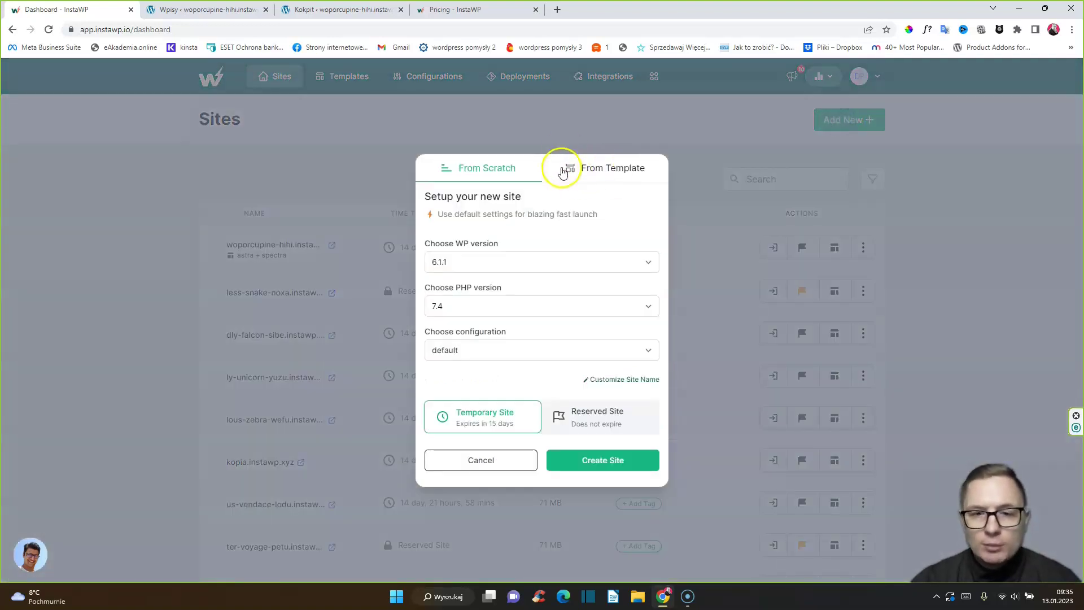
click(608, 172)
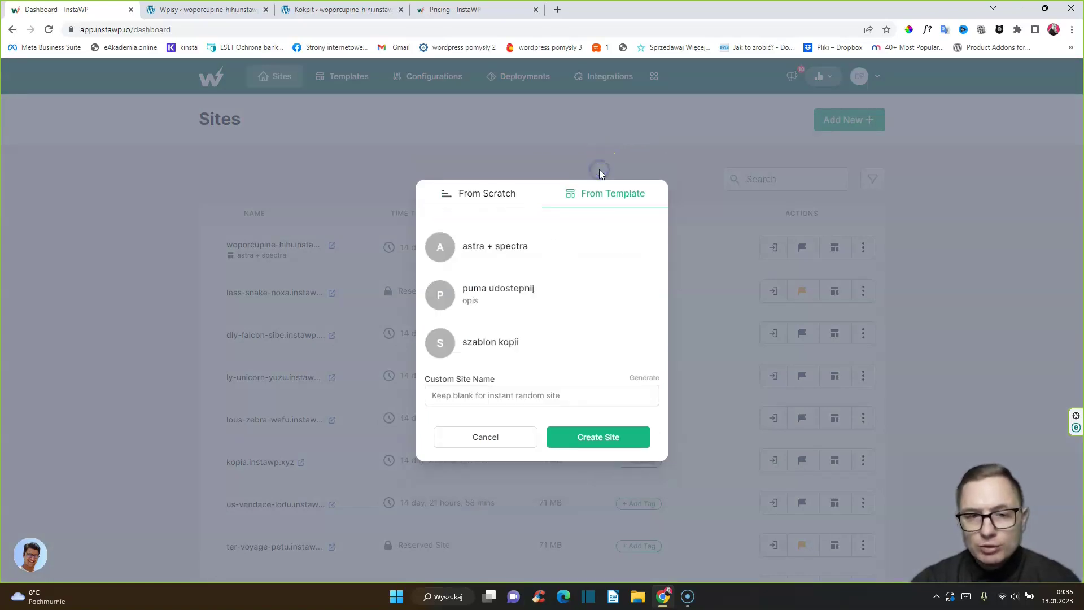
click(489, 248)
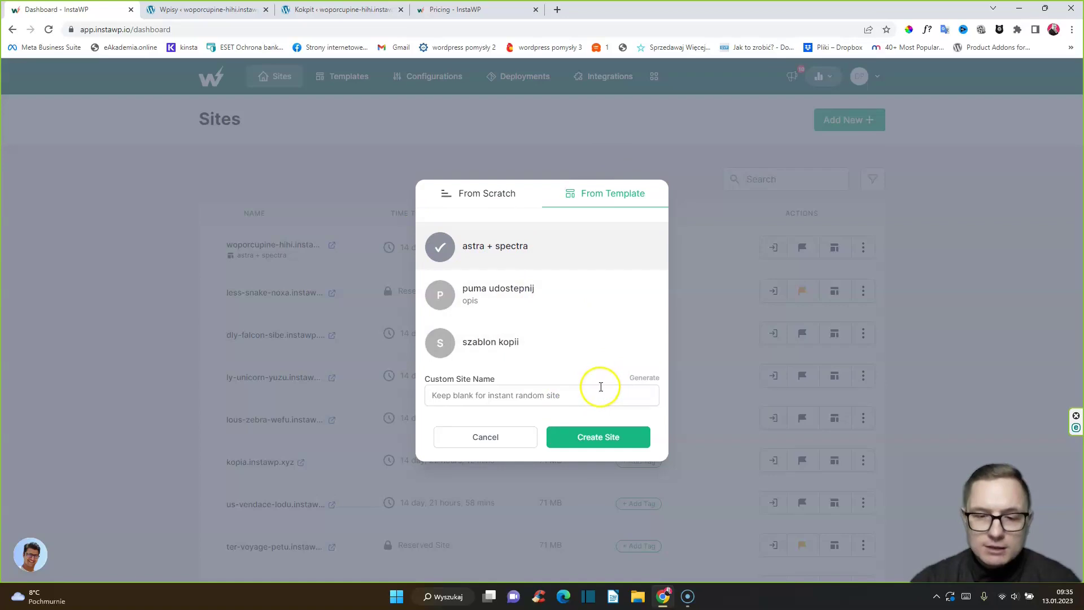
click(592, 438)
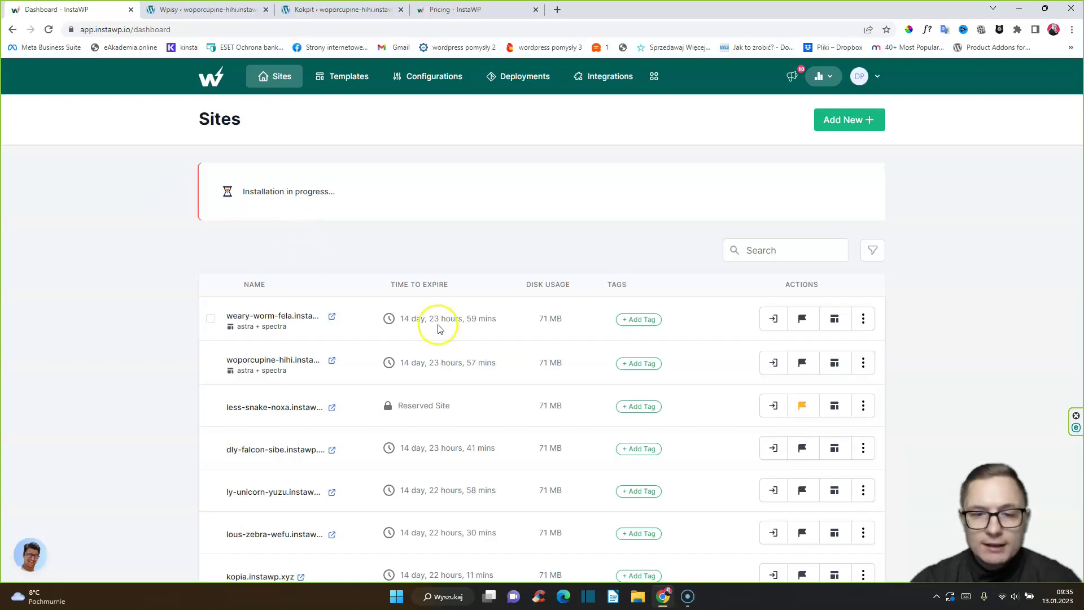
- Log in to the weary-worm-fela site's WordPress admin, view its front page, and return to the InstaWP dashboard
click(773, 319)
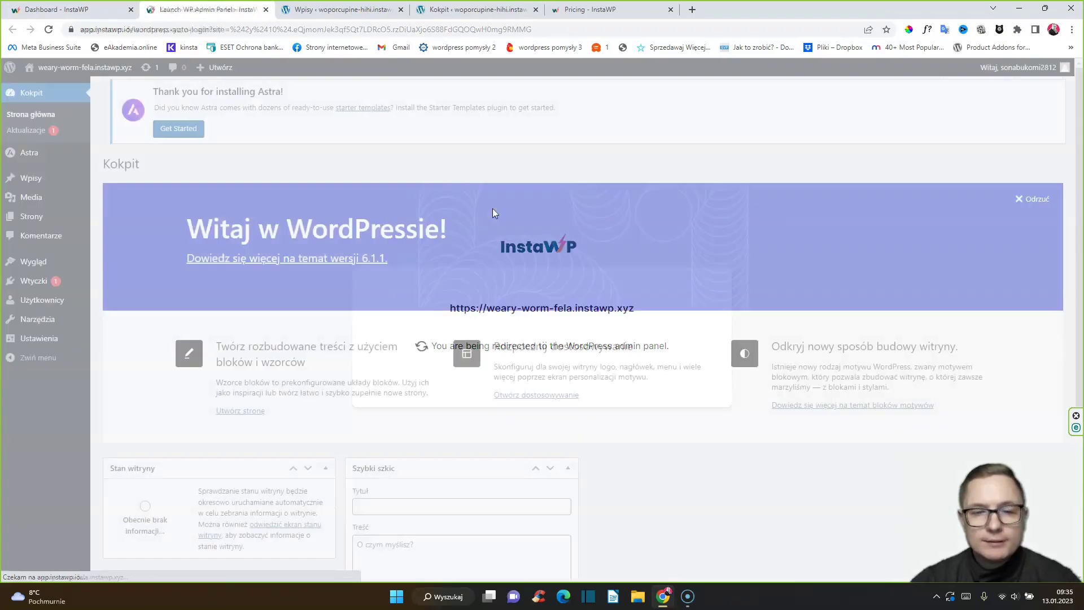
mouse_move(97, 72)
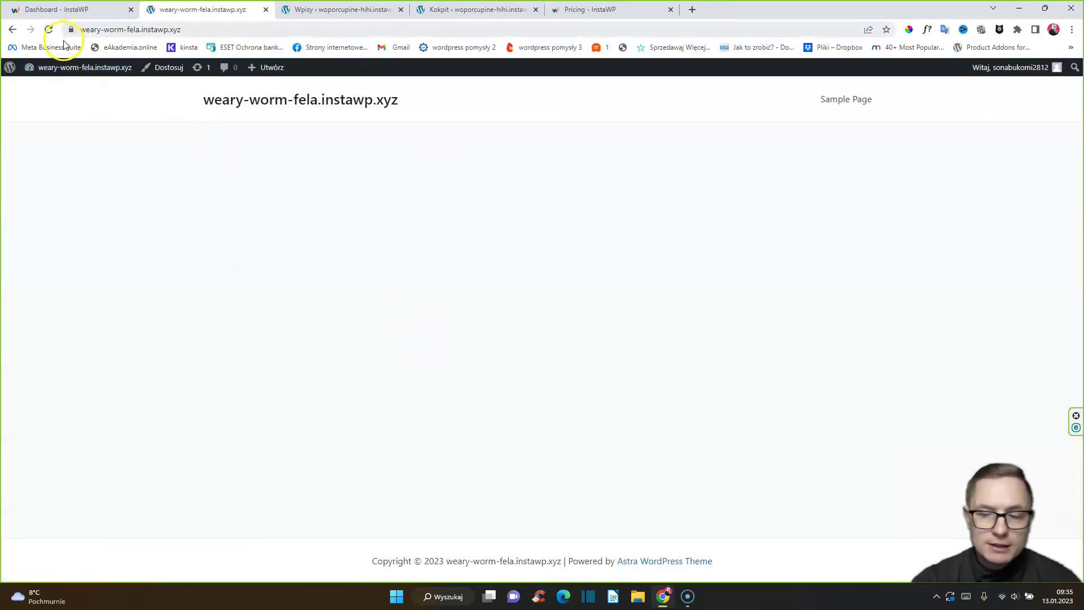
click(55, 9)
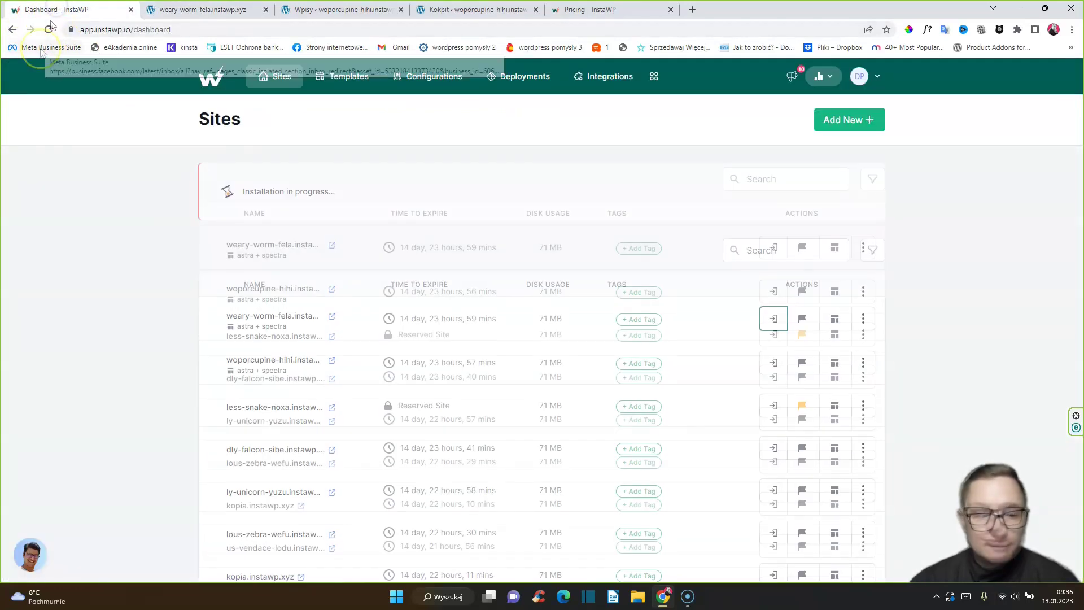
- Add a new site configuration named "kadence" in InstaWP
click(428, 76)
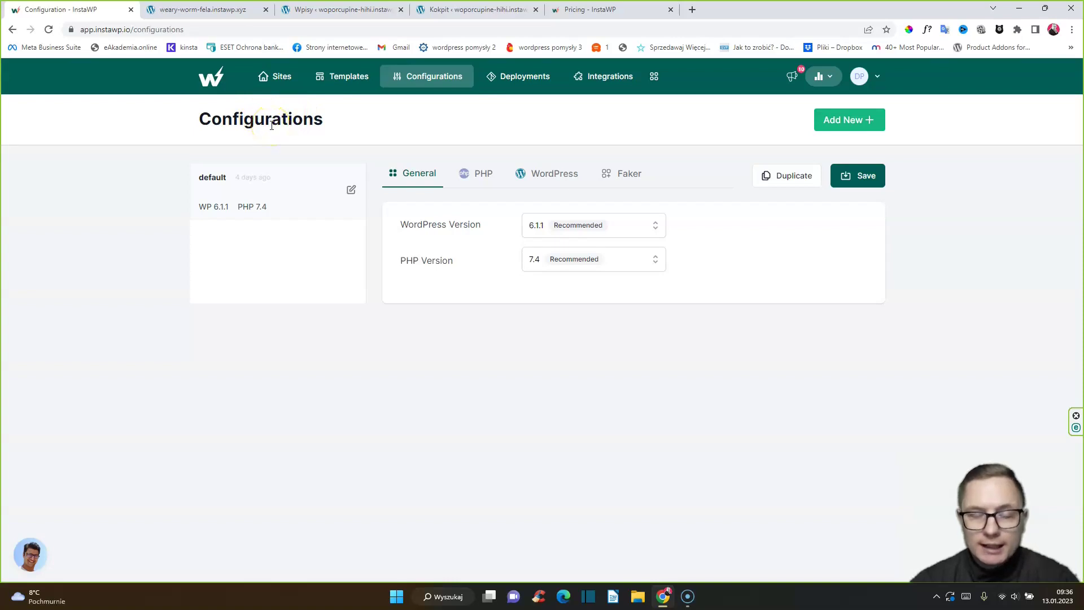
click(835, 123)
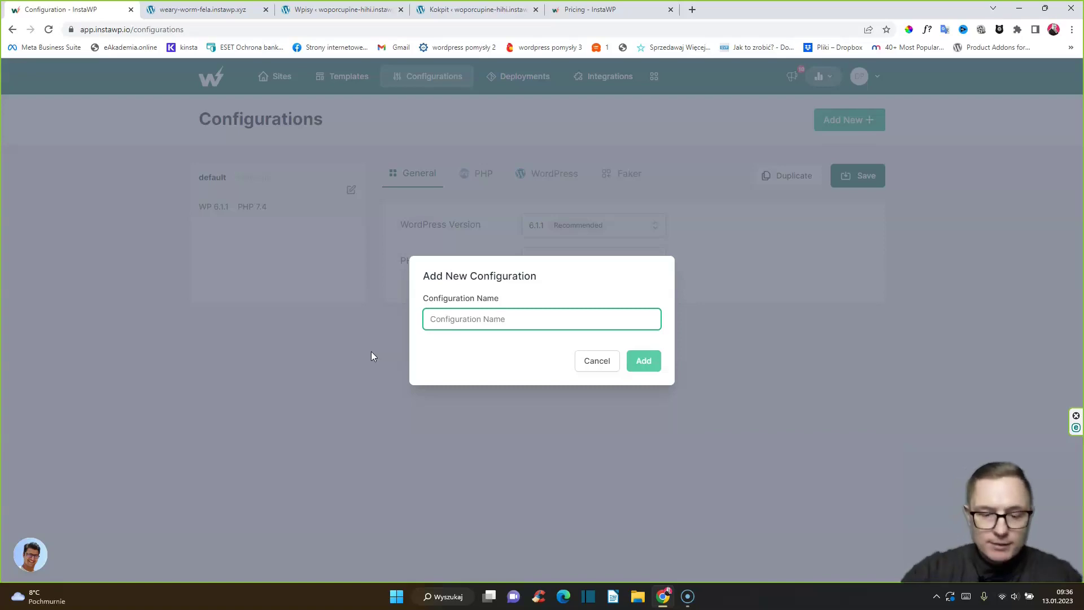
text(kaence)
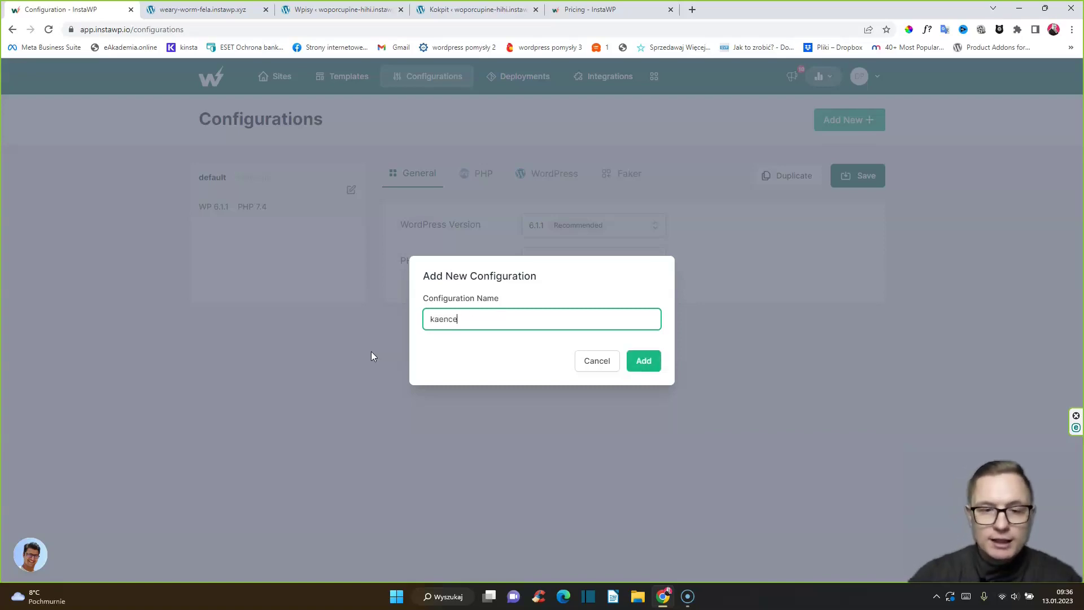
key(BackSpace)
key(BackSpace)
key(BackSpace)
key(BackSpace)
text(d)
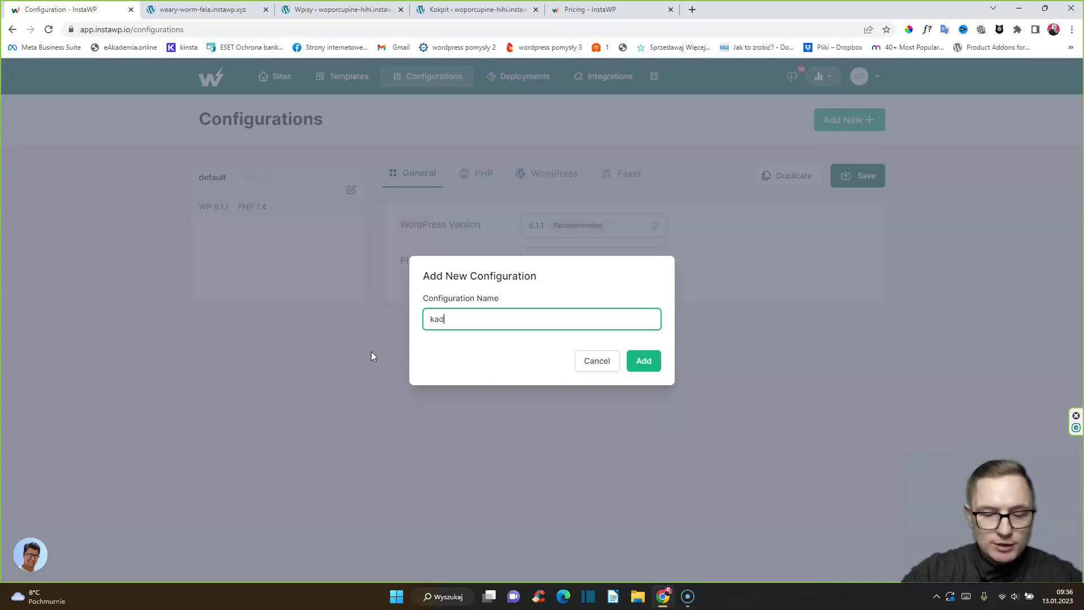
text(ence)
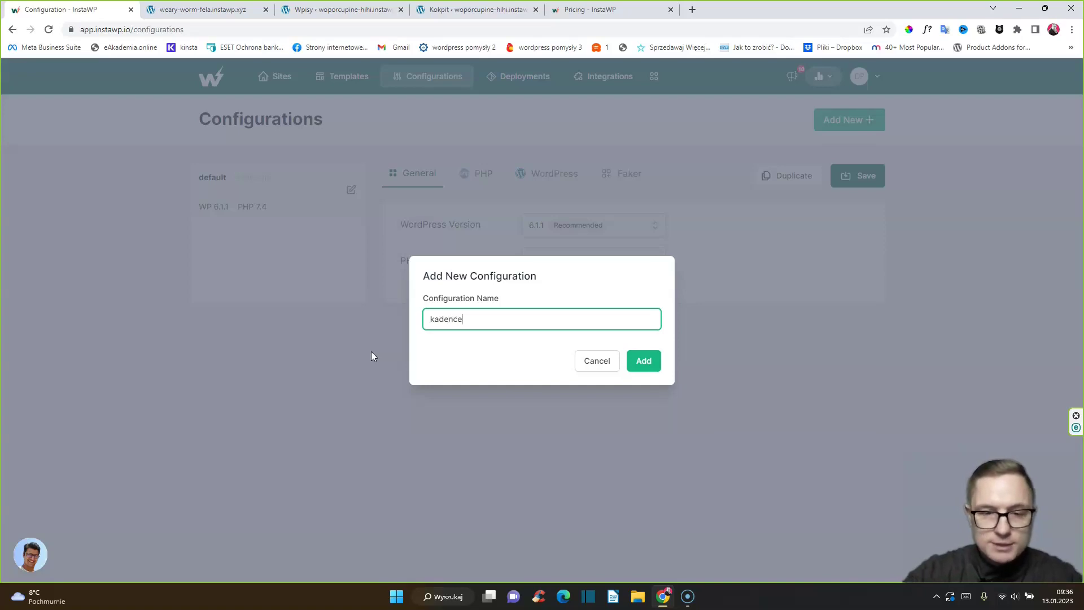
click(643, 362)
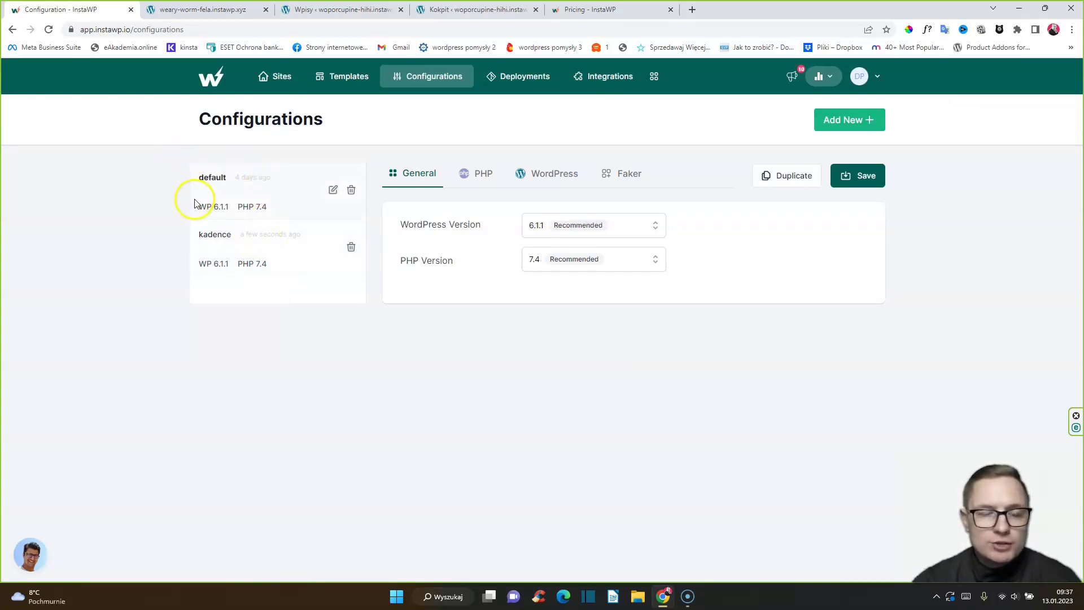
- In the kadence configuration's WordPress settings, add kadence as a pre-install theme and choose Theme as the type for the theme or plugin URL
click(211, 238)
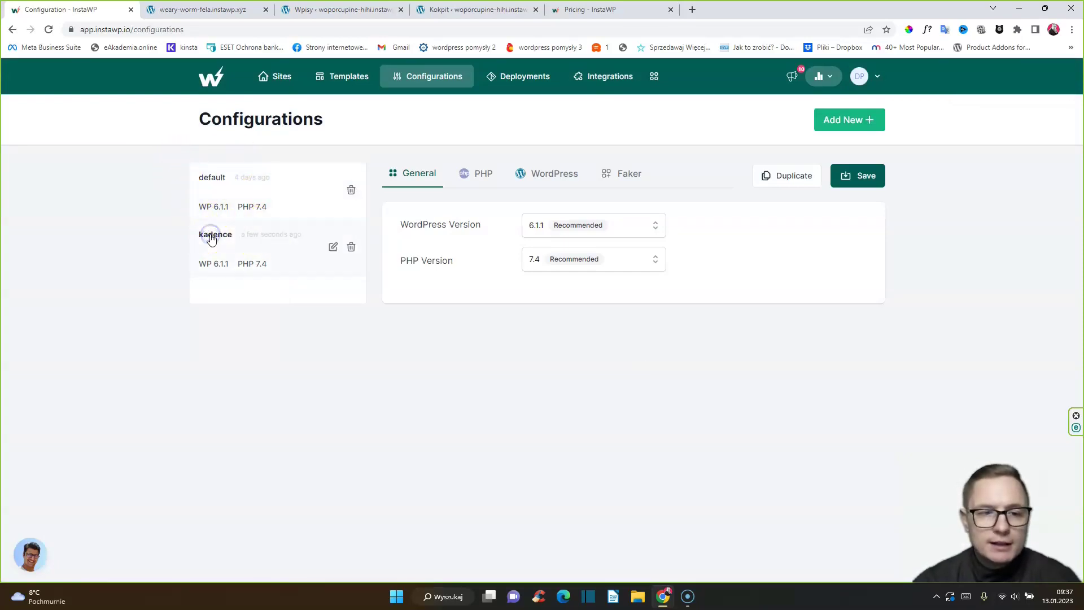
click(555, 179)
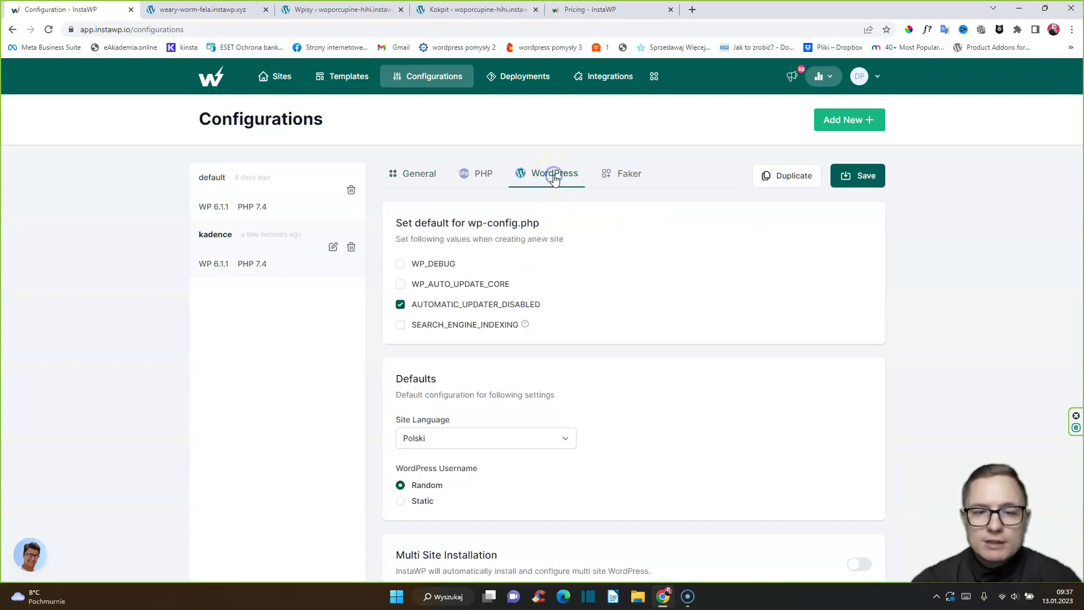
scroll(484, 286, down, 4)
scroll(484, 308, down, 2)
click(414, 433)
text(kade)
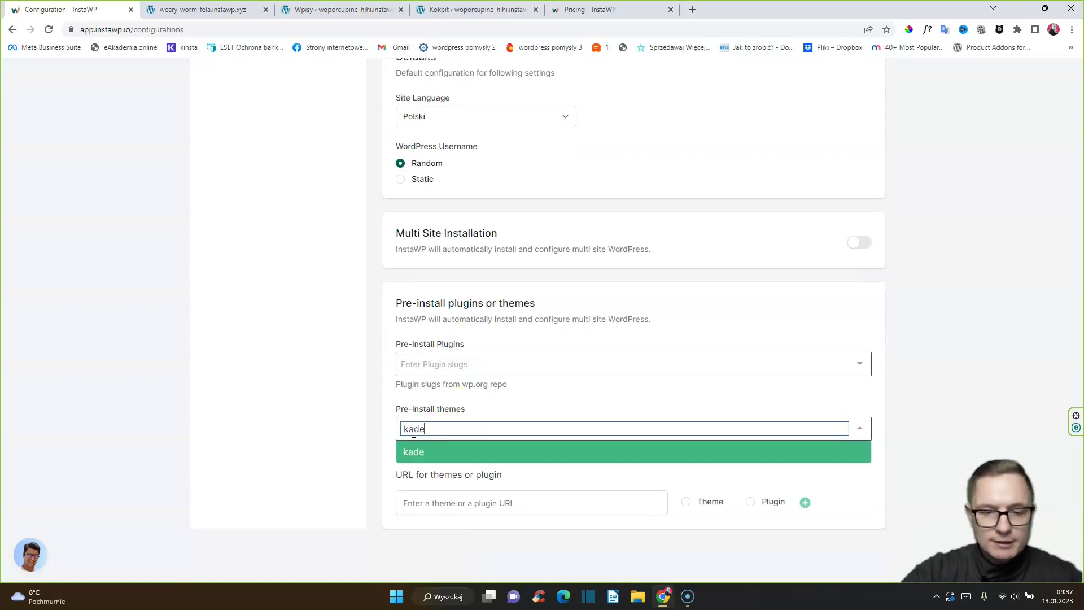
text(nce)
key(Return)
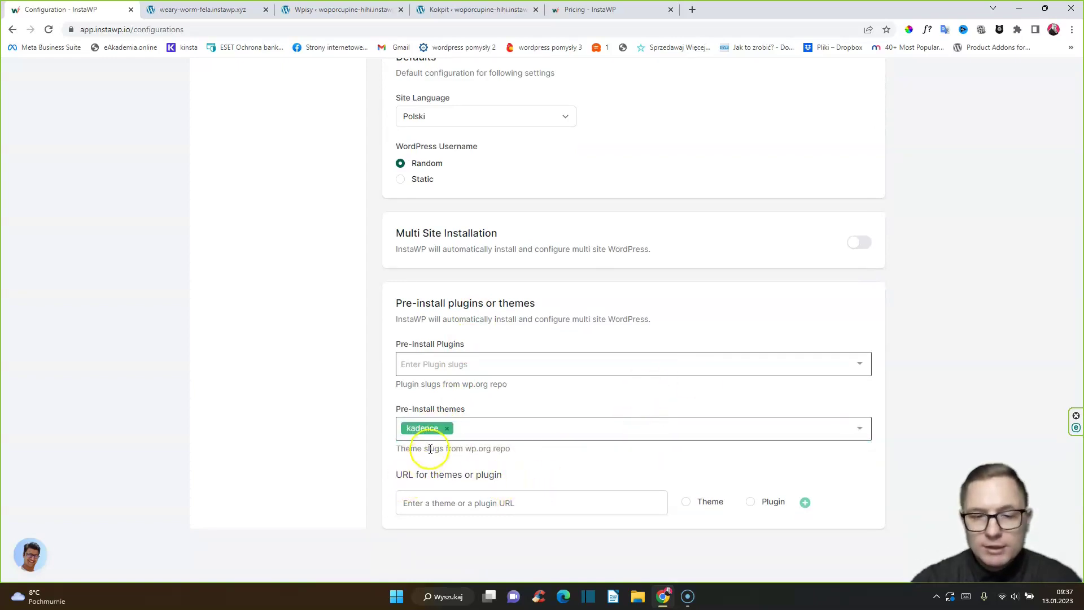
click(686, 502)
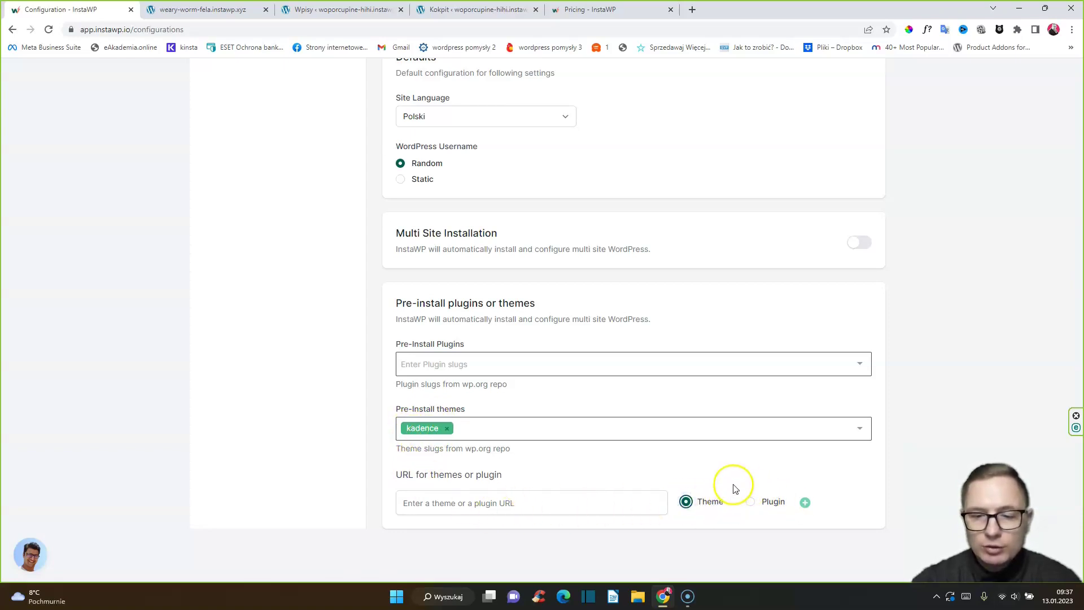
click(692, 502)
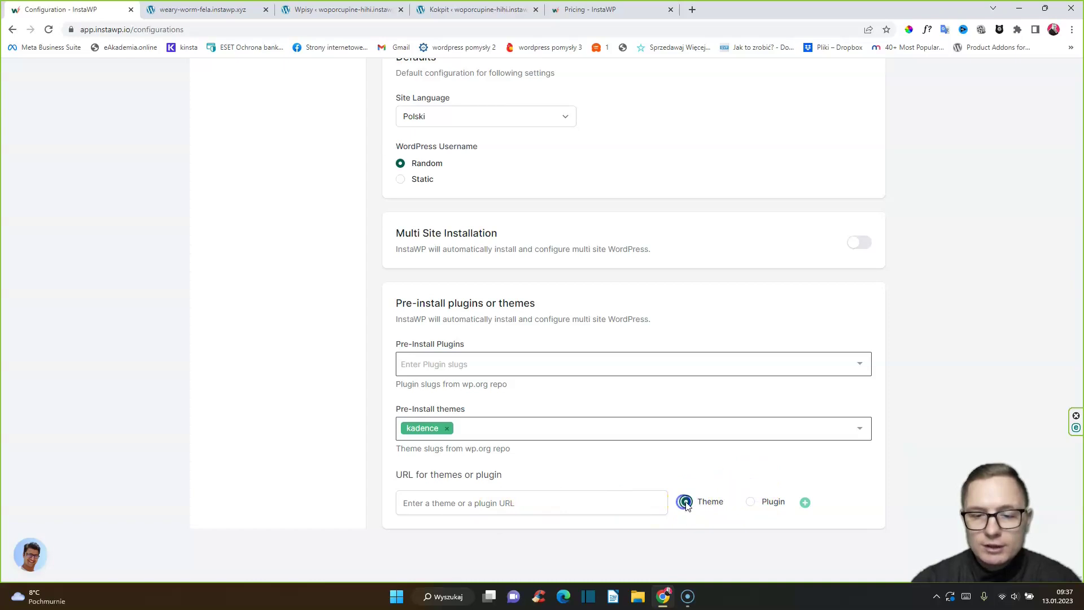
- Save the kadence configuration and create a new temporary site from scratch with that configuration
scroll(633, 505, up, 6)
click(863, 176)
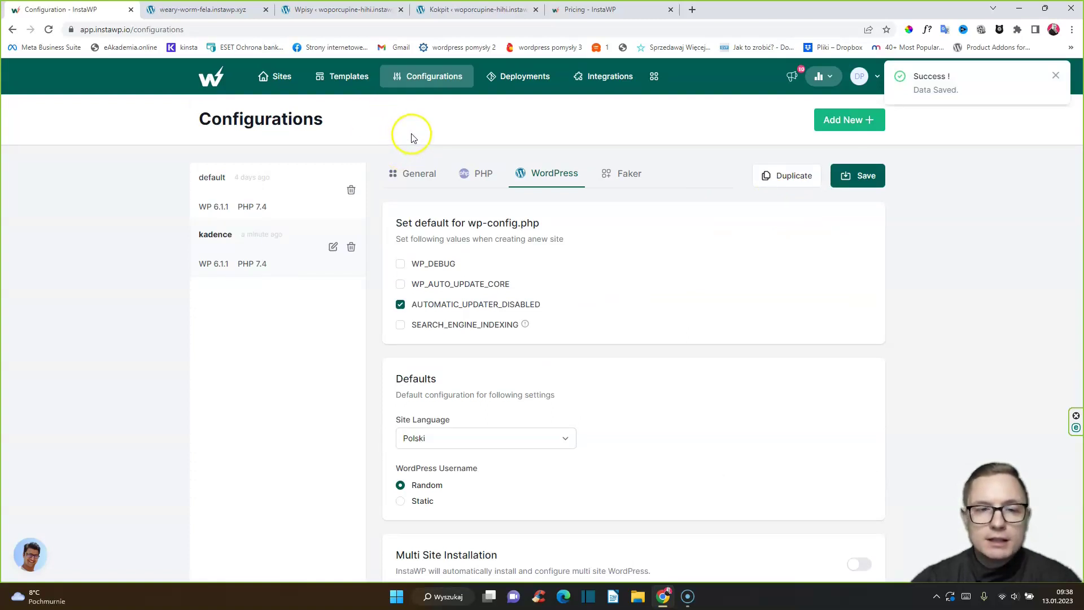
click(276, 78)
click(276, 78)
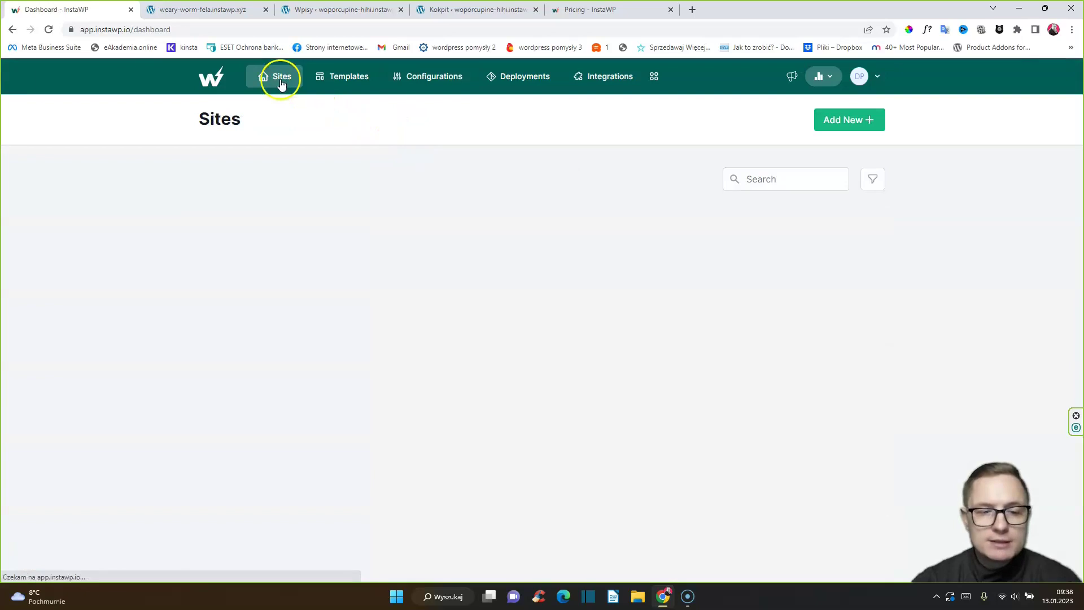
click(859, 131)
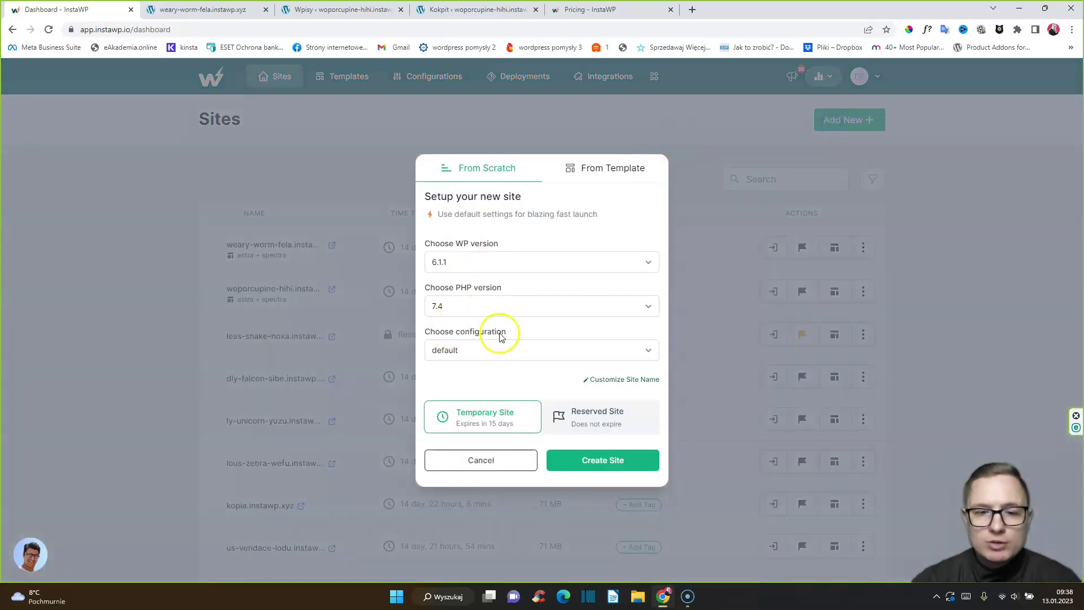
click(468, 347)
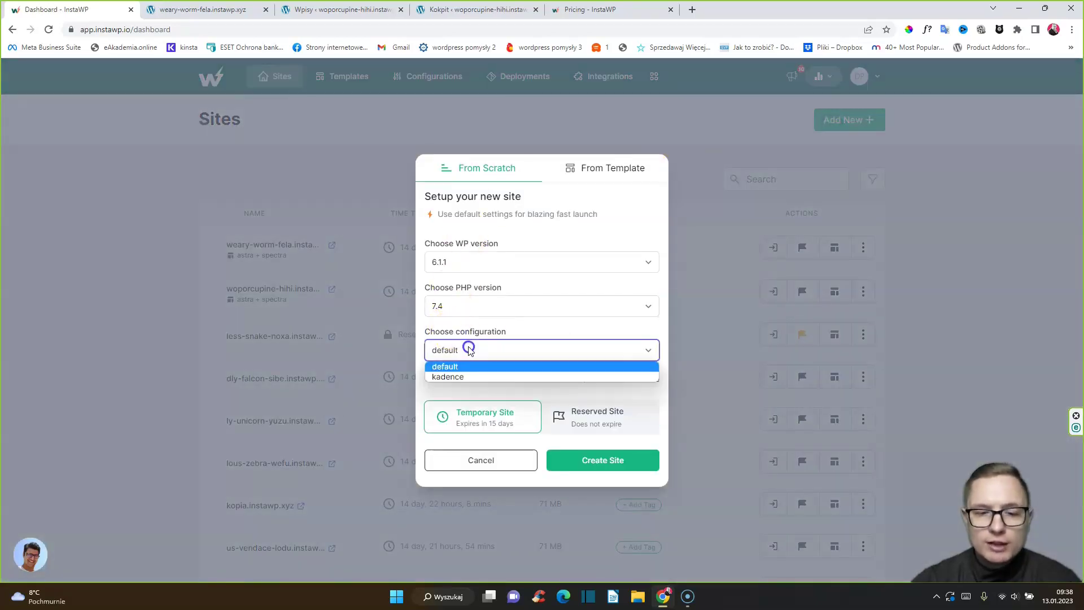
click(462, 377)
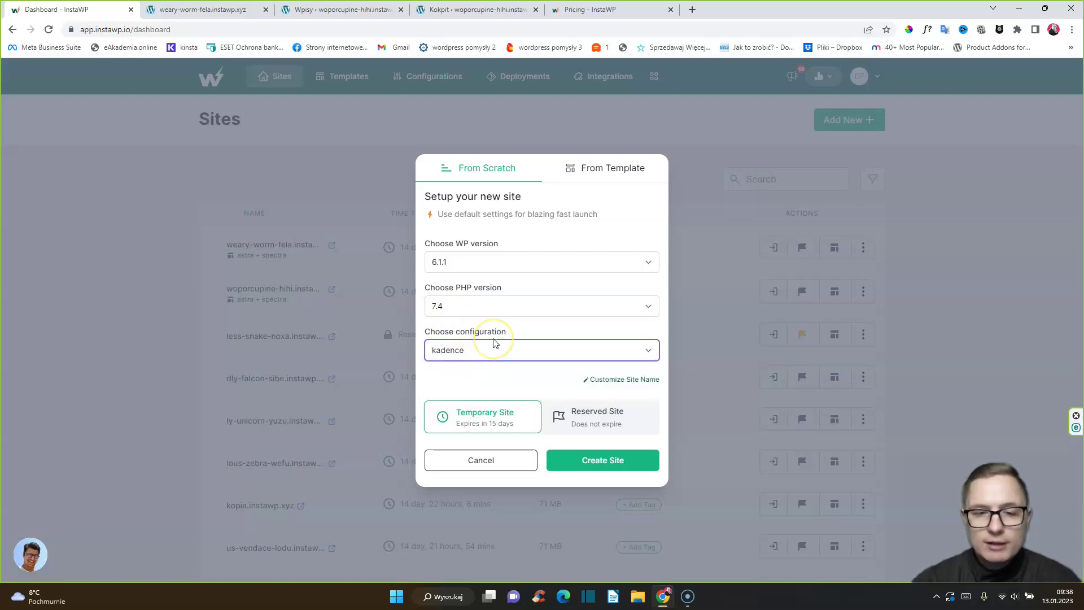
click(592, 458)
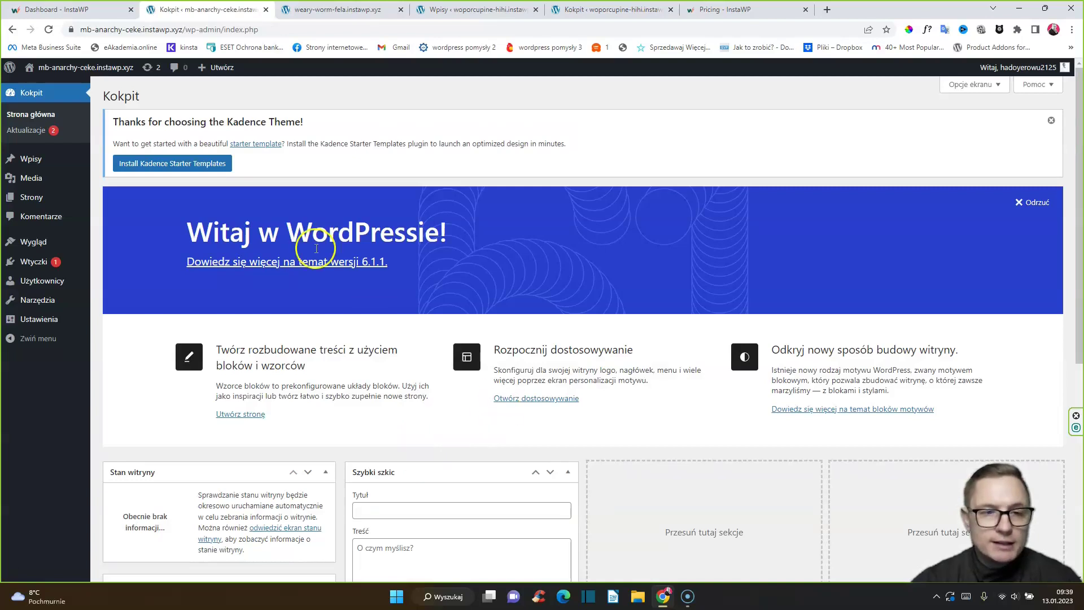
- Check the new site's installed themes and front page in WordPress, and return to the InstaWP dashboard
click(148, 108)
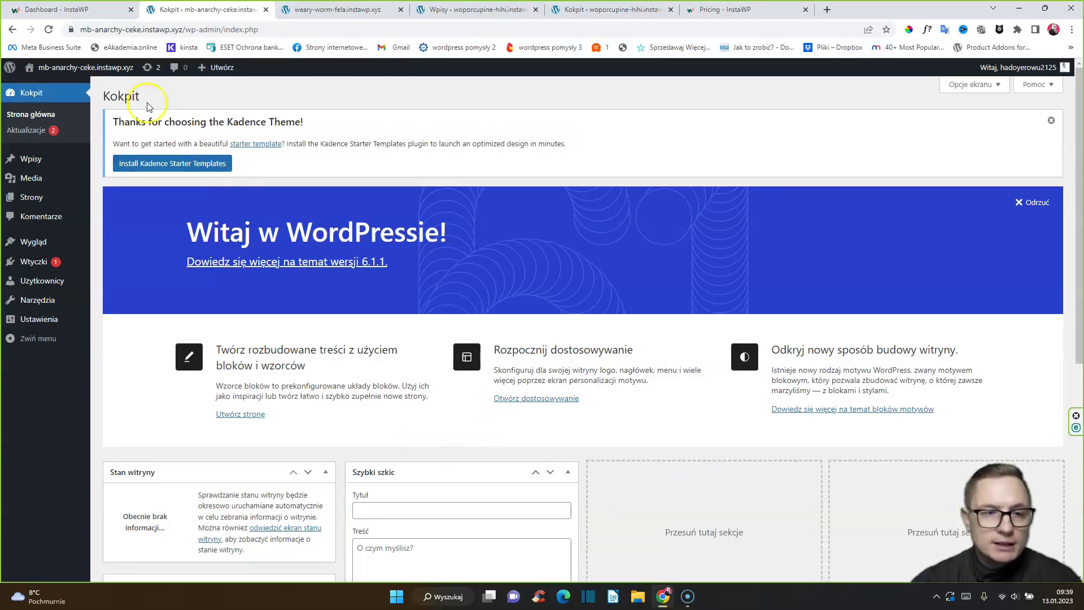
mouse_move(53, 243)
click(113, 244)
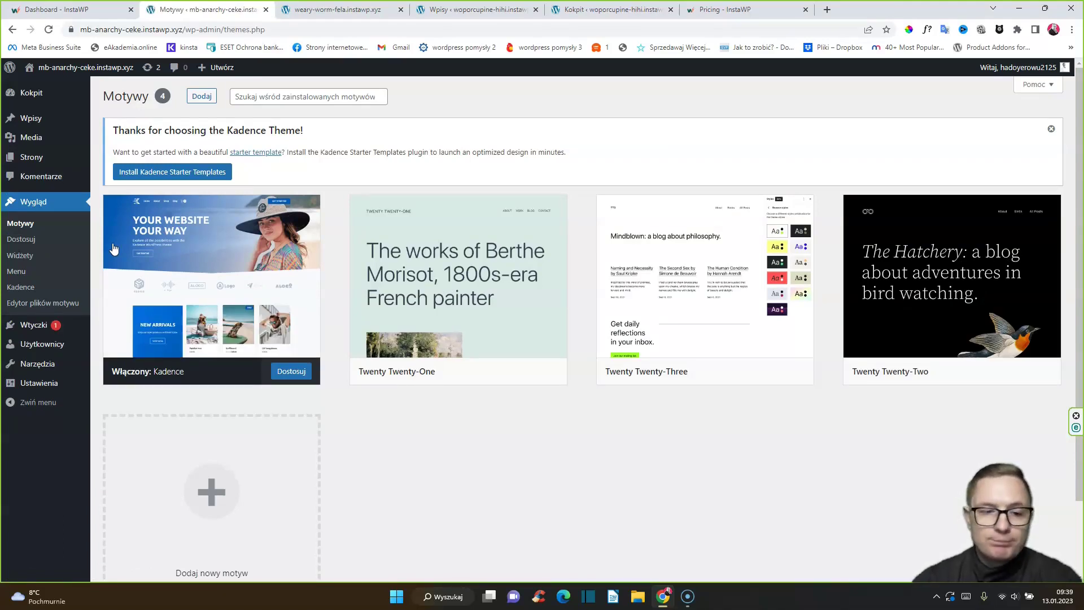
mouse_move(113, 248)
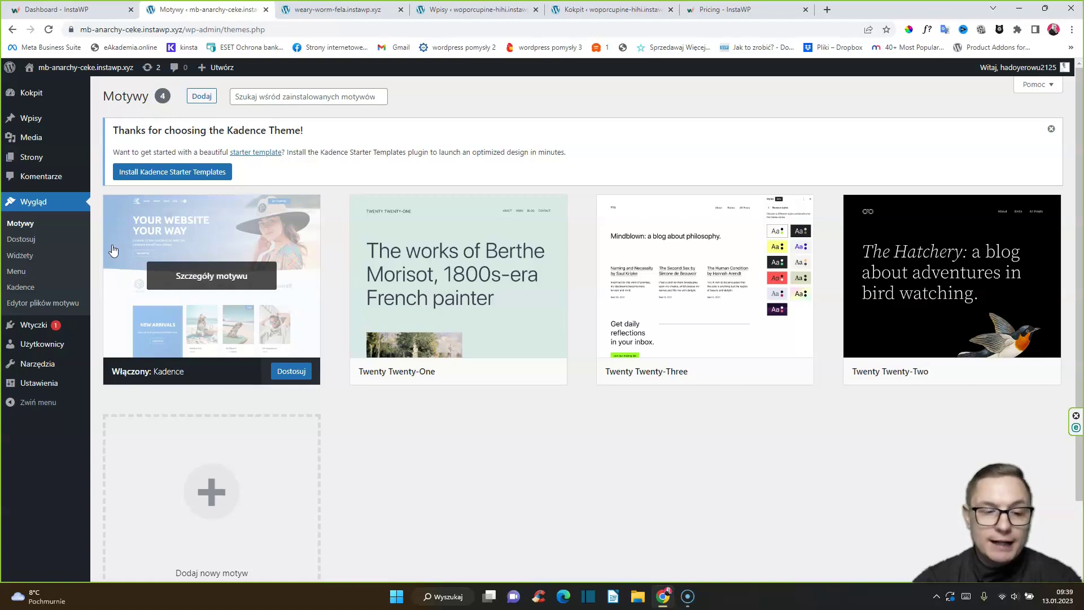
click(162, 257)
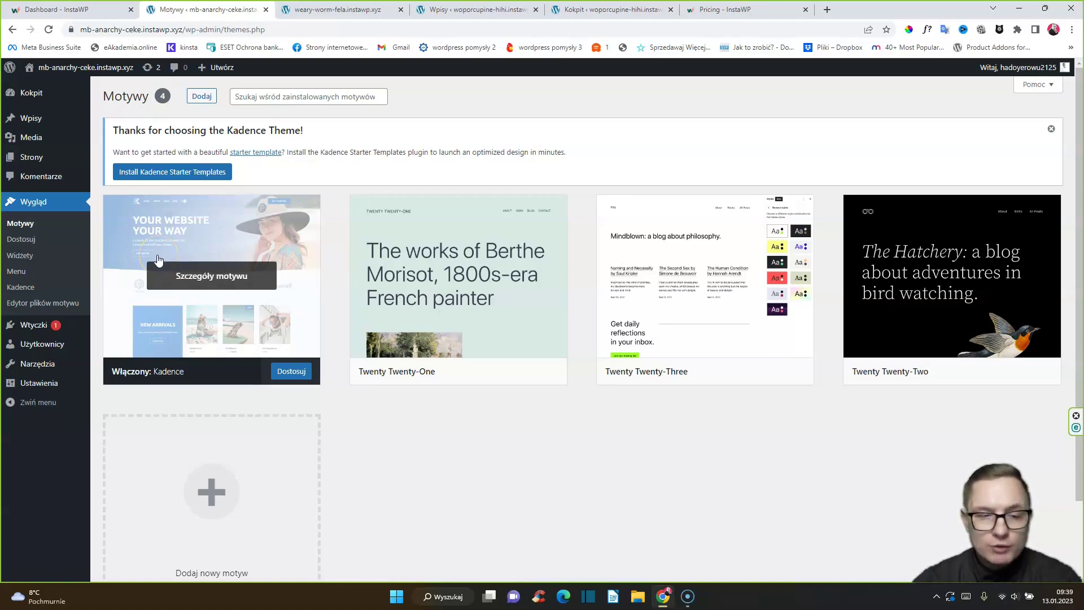
click(87, 69)
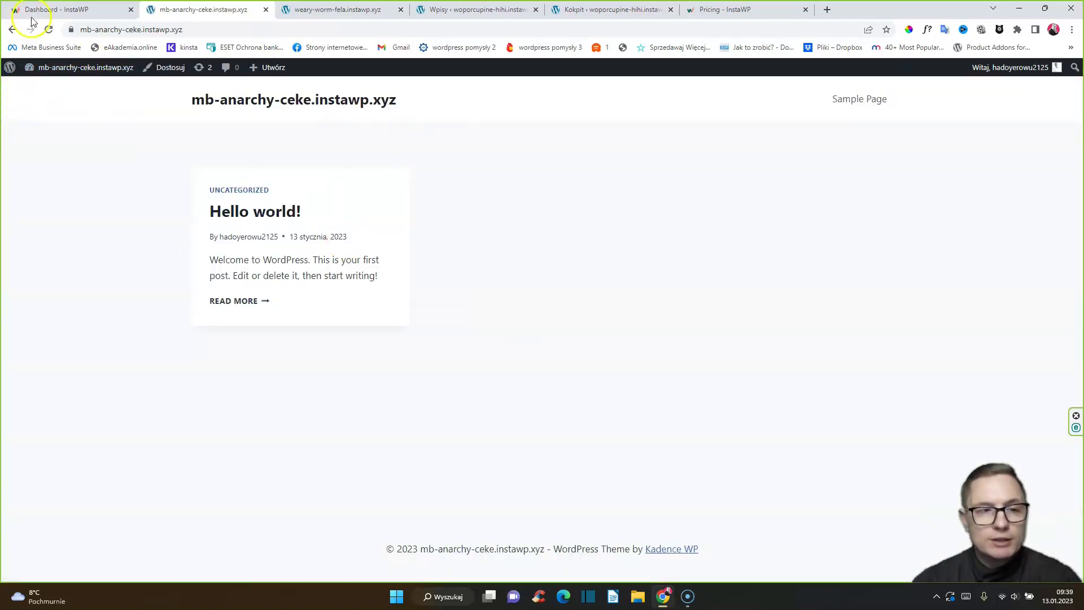
click(51, 9)
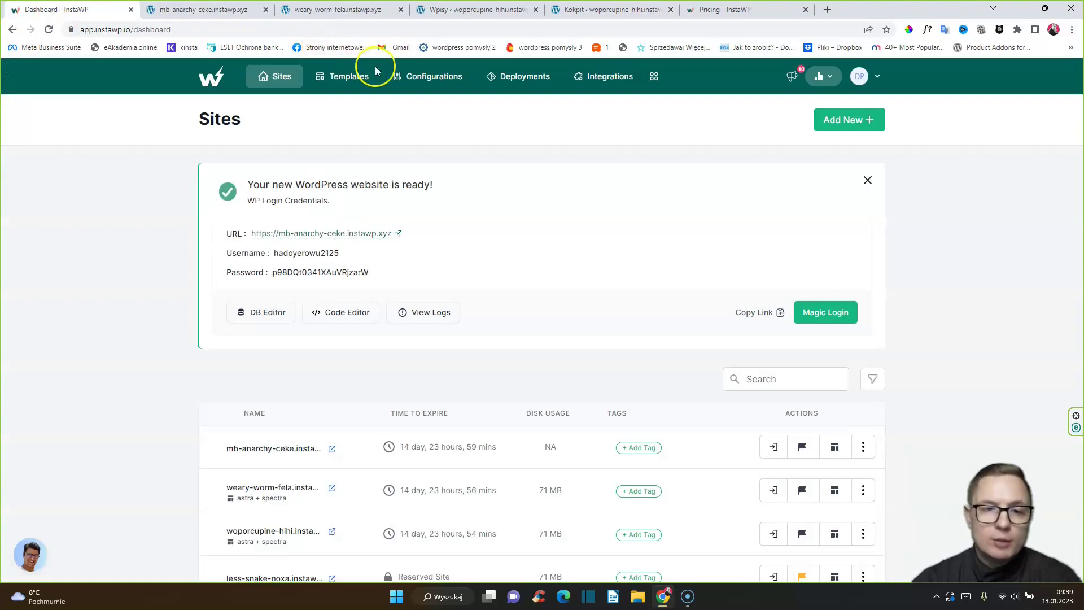
- Open the database editor and the code editor of the mb-anarchy-ceke site, returning to the dashboard after each
click(277, 266)
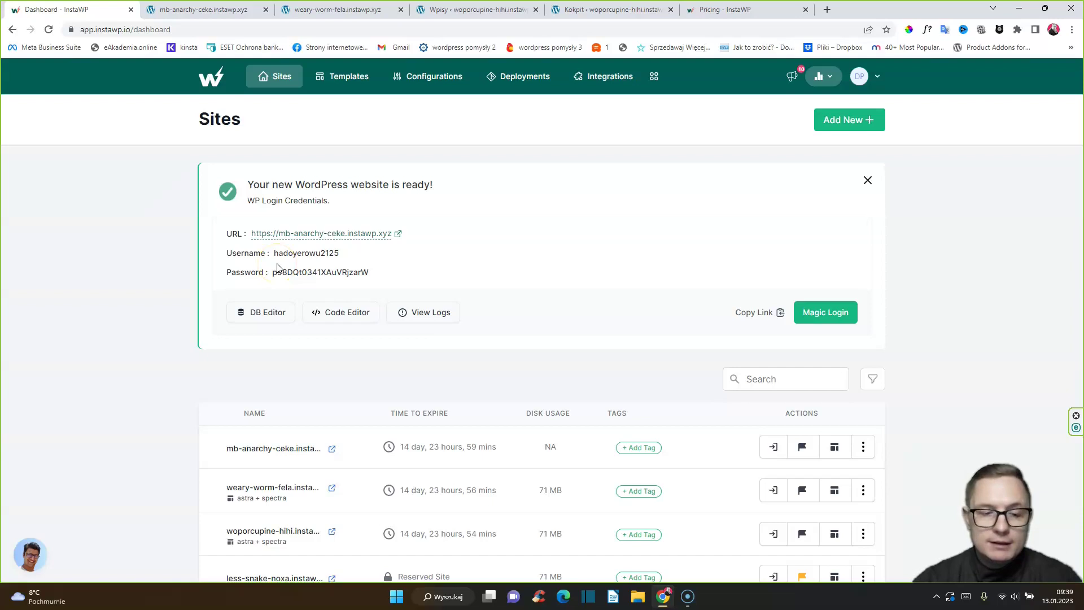
scroll(282, 283, down, 3)
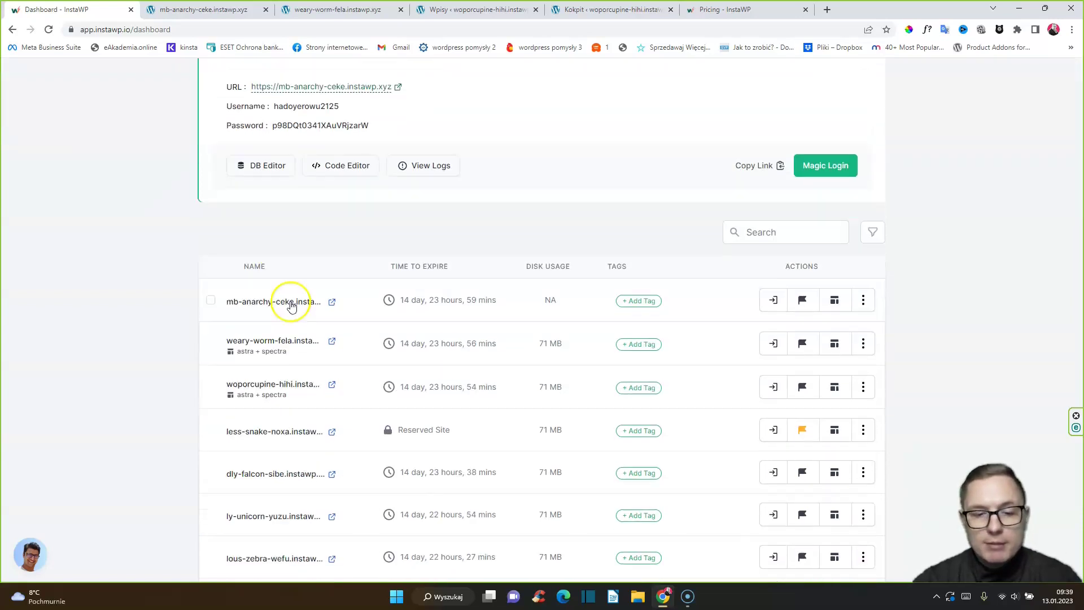
scroll(214, 279, up, 2)
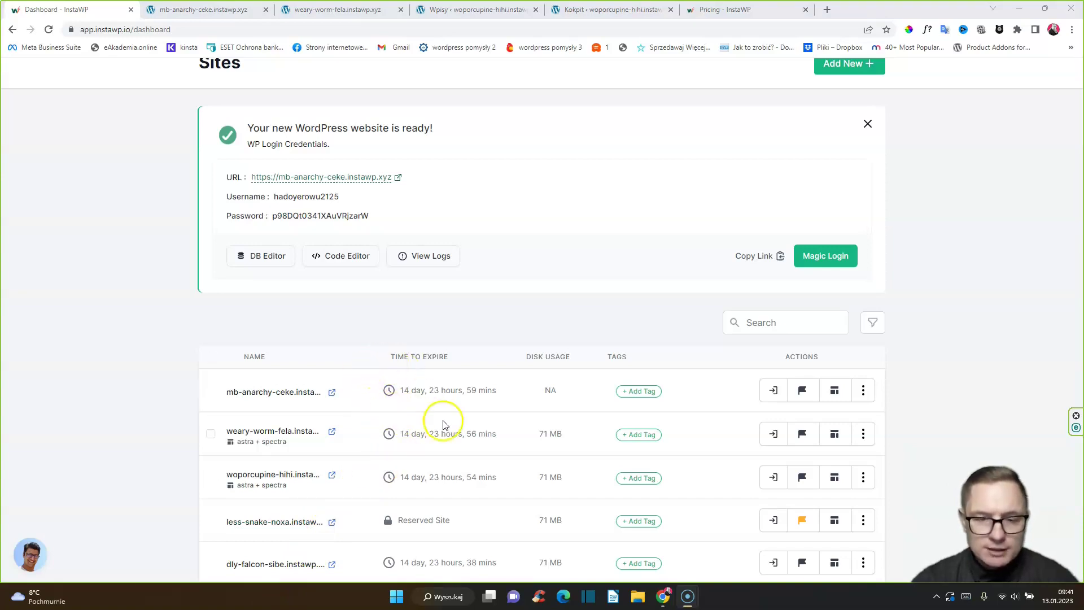
scroll(419, 511, down, 3)
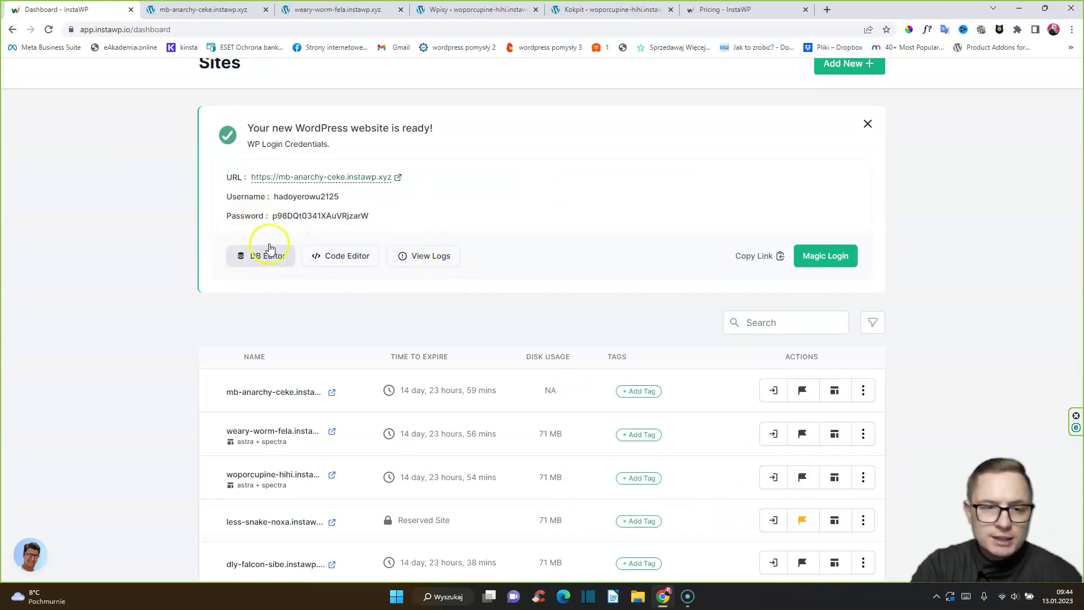
click(251, 256)
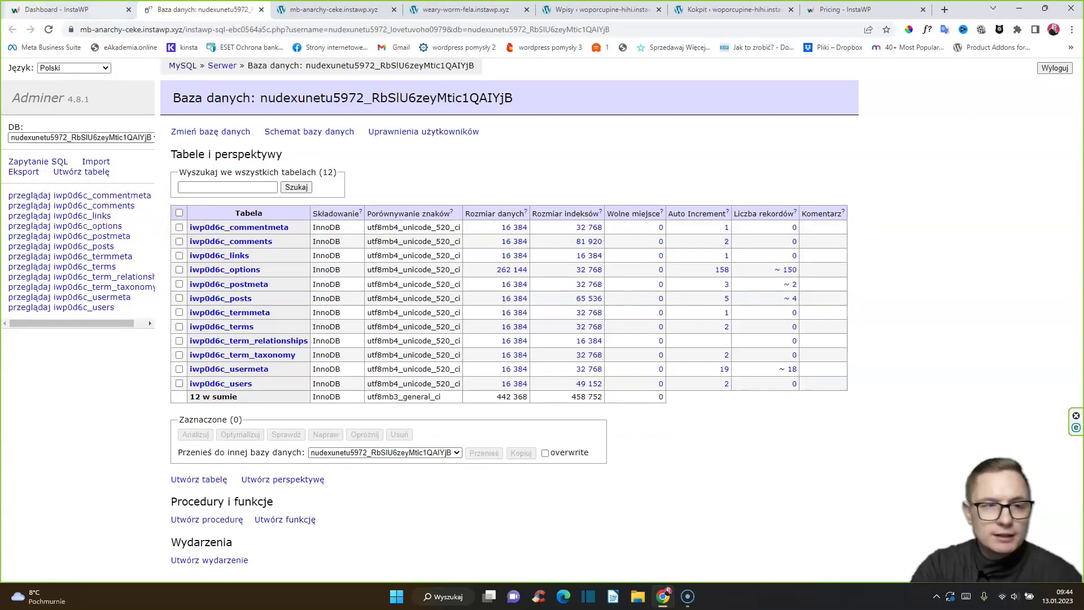
click(54, 10)
click(341, 256)
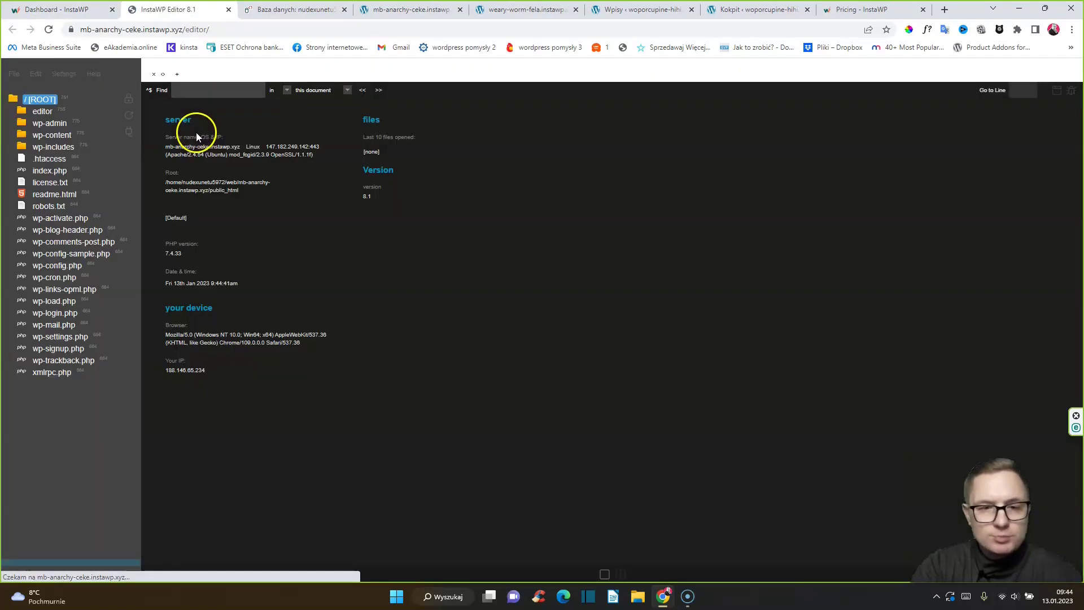
click(74, 10)
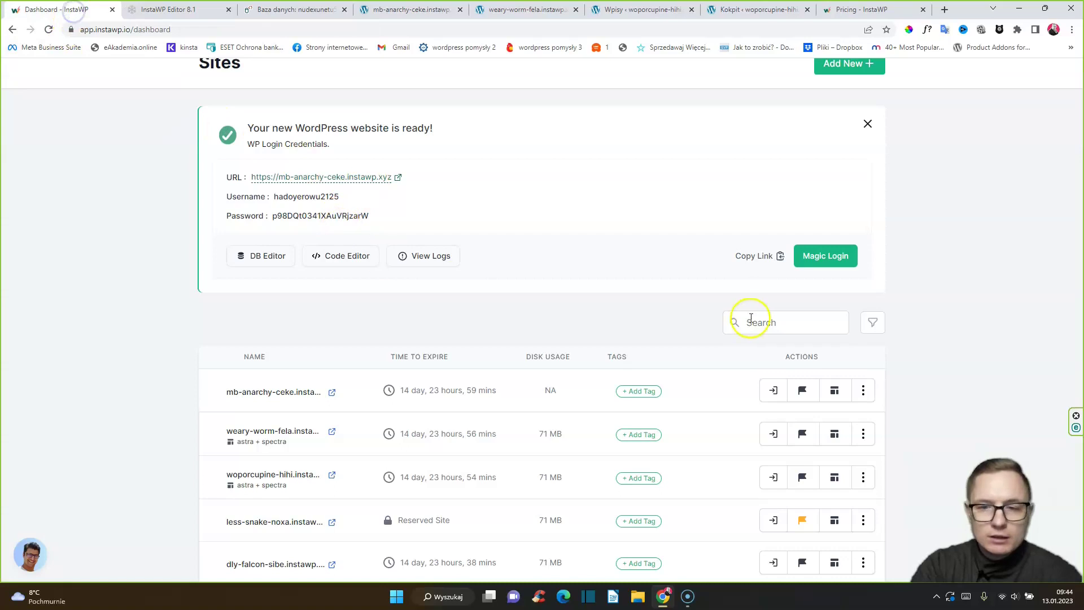
- Review the additional options available for the mb-anarchy-ceke site and view its logs
click(863, 390)
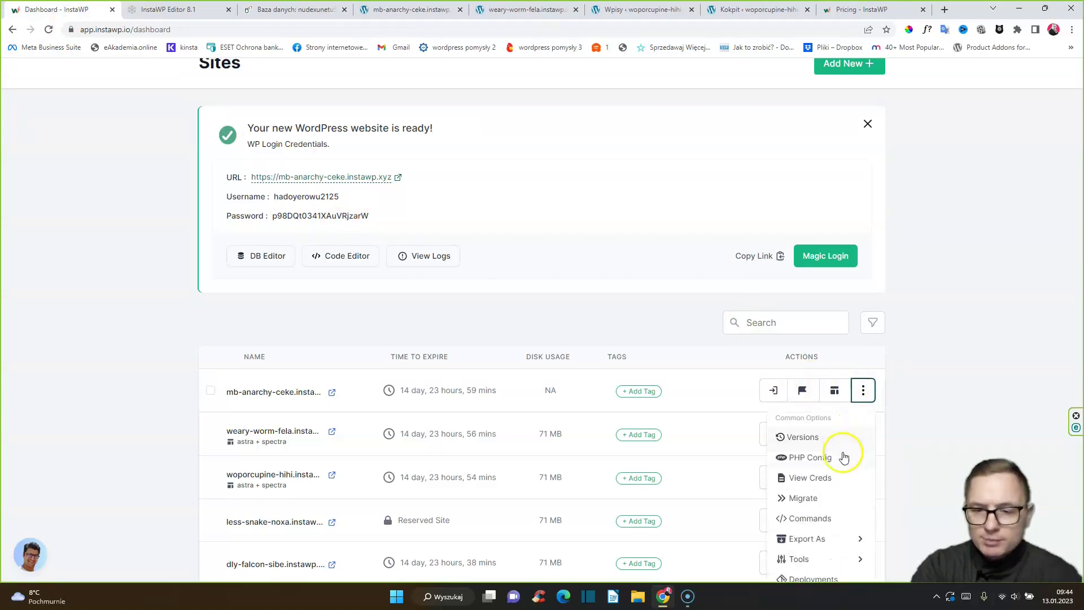
scroll(844, 457, down, 2)
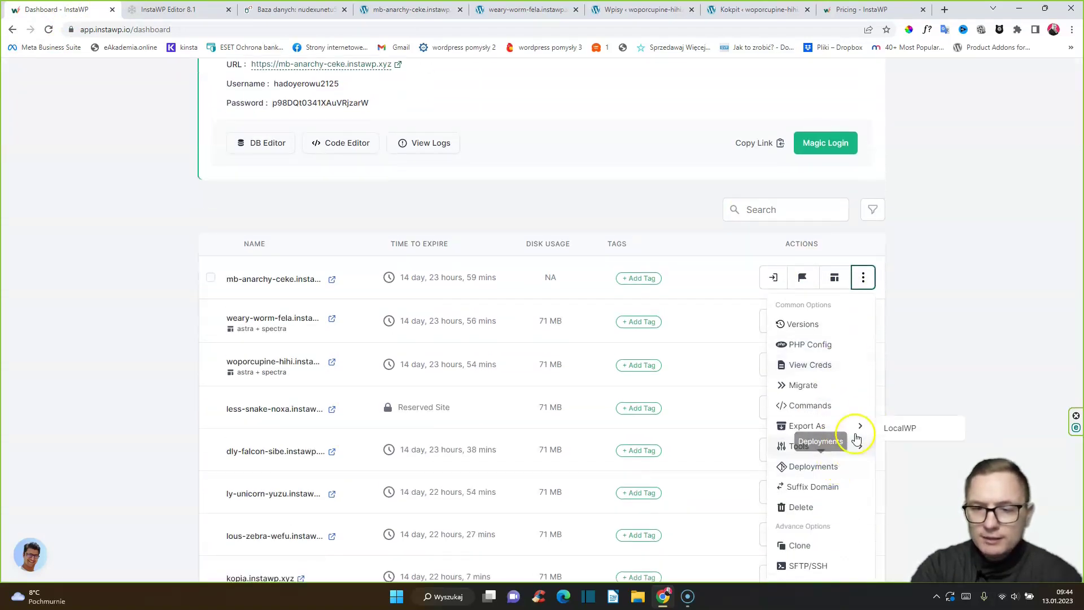
click(440, 178)
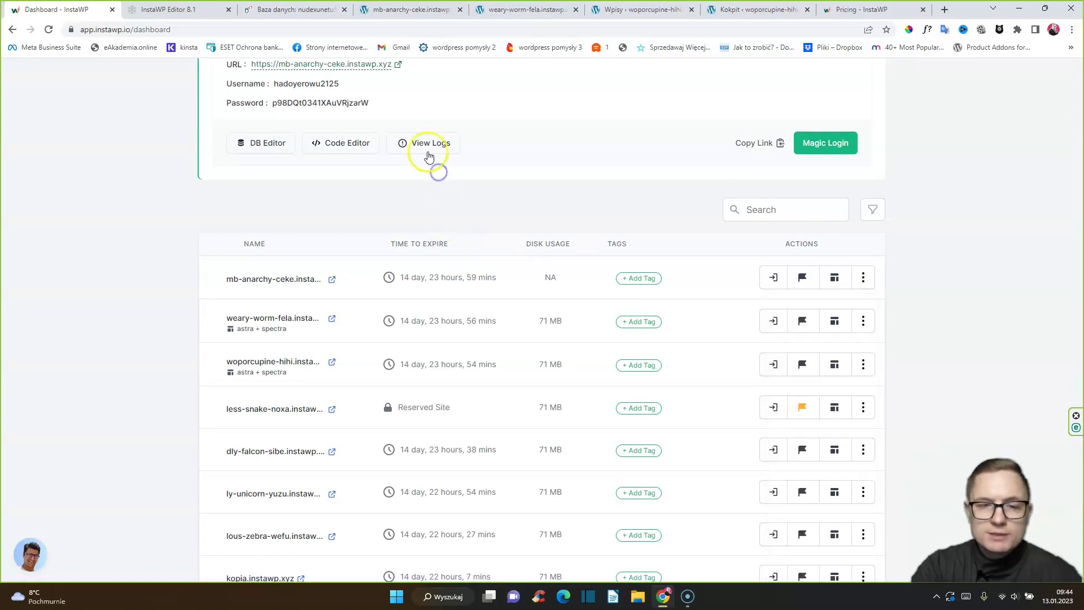
click(429, 143)
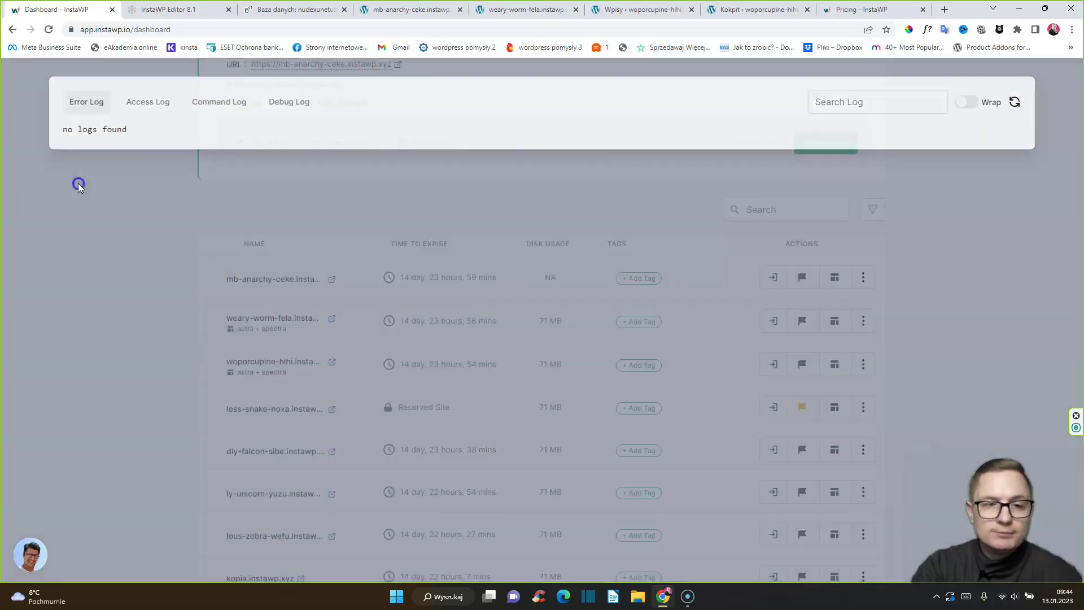
click(305, 263)
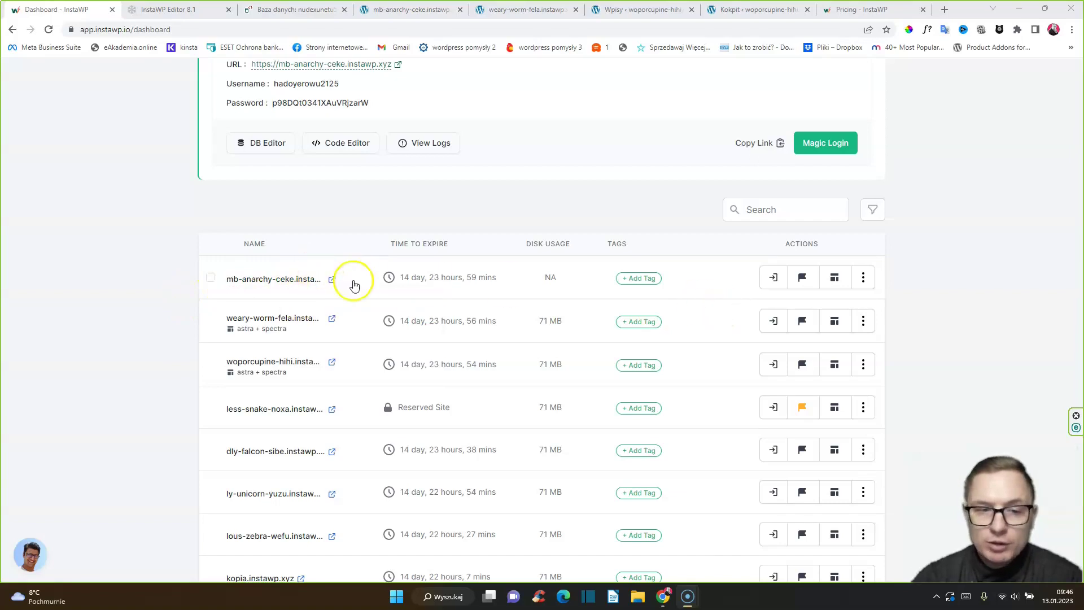
- Delete the mb-anarchy-ceke.instawp.xyz site, confirming the deletion with its full site name
click(863, 277)
click(802, 508)
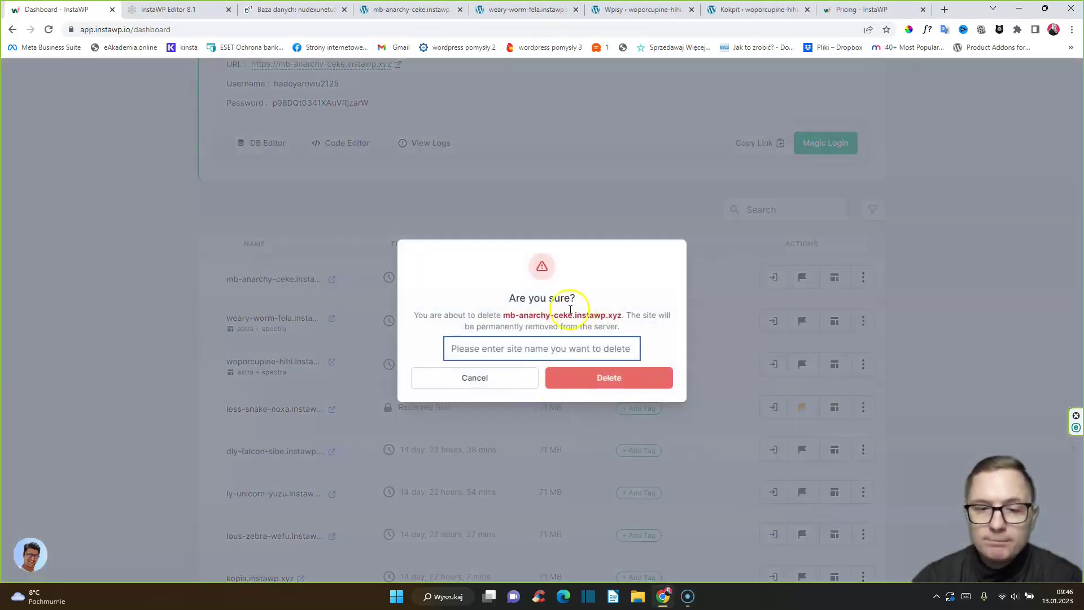
drag(497, 315, 623, 315)
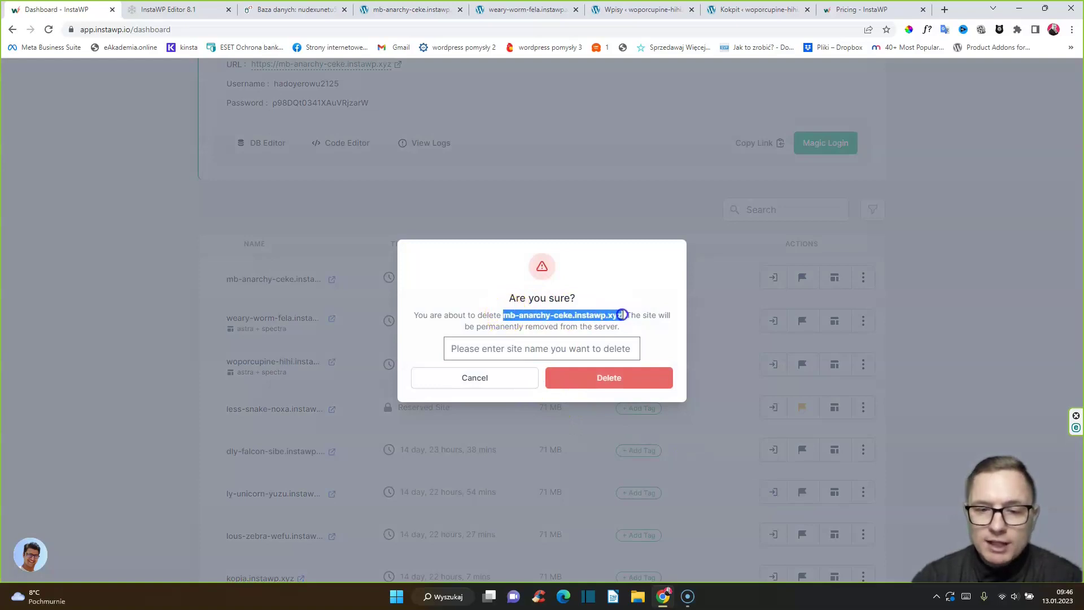
right_click(598, 317)
click(638, 330)
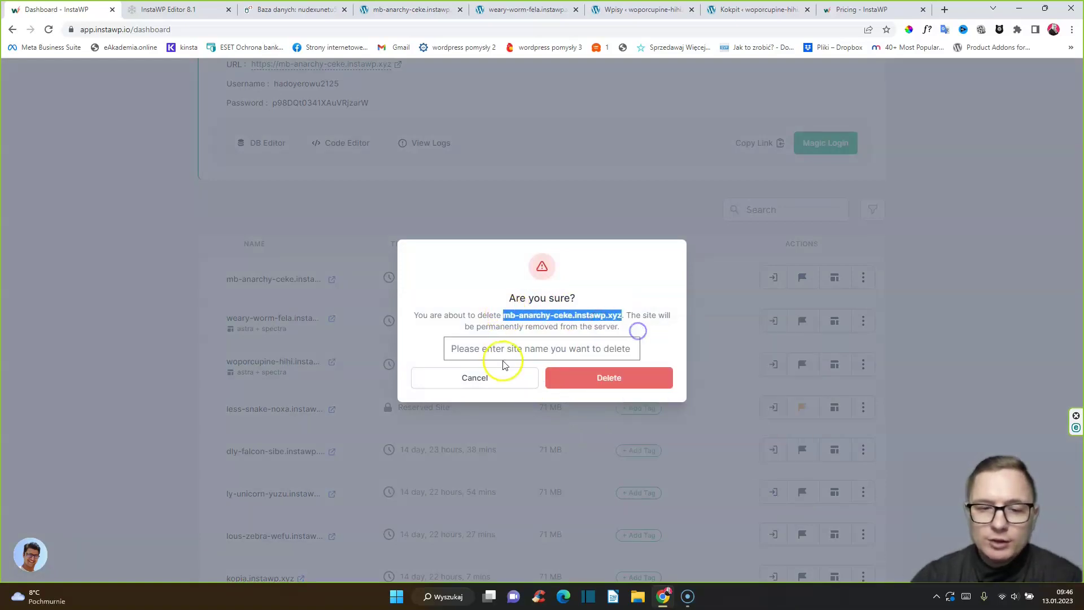
click(500, 349)
right_click(498, 349)
click(527, 437)
click(611, 376)
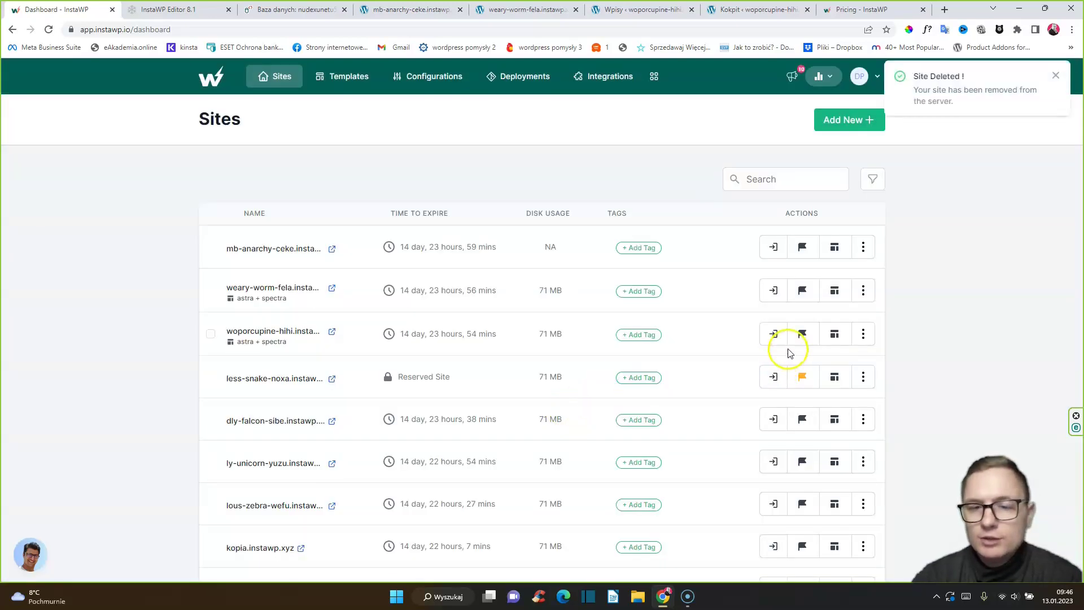
- Export the weary-worm-fela site in LocalWP format
click(862, 255)
mouse_move(852, 400)
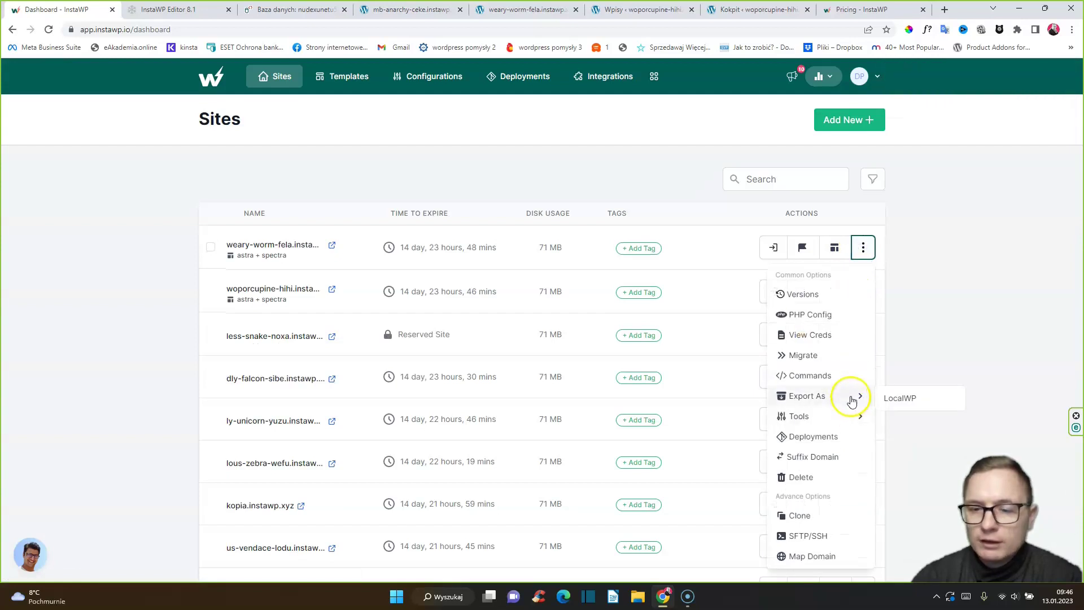
click(894, 398)
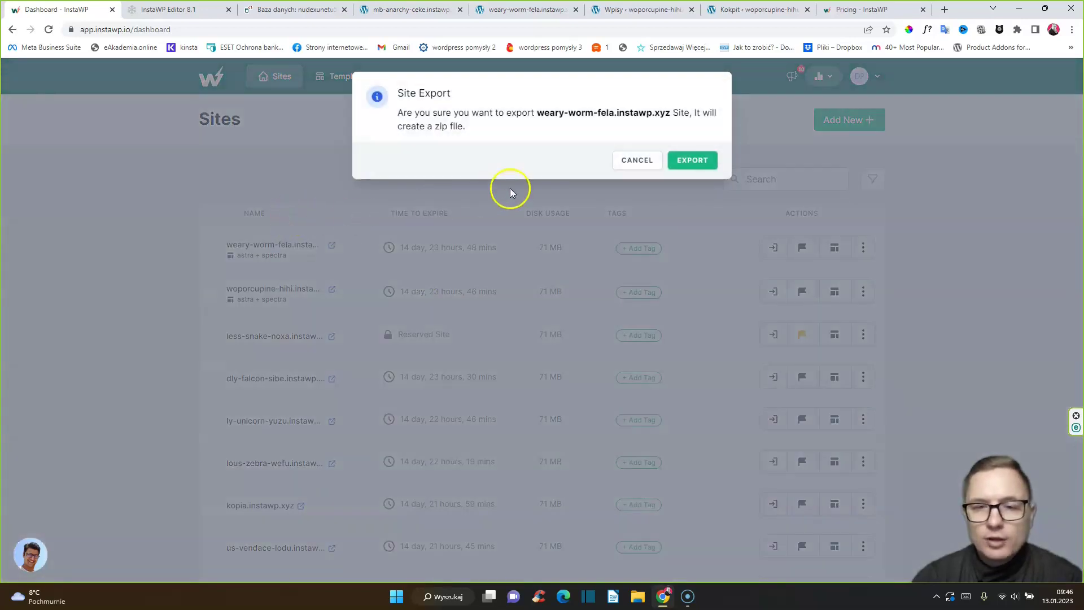
click(691, 161)
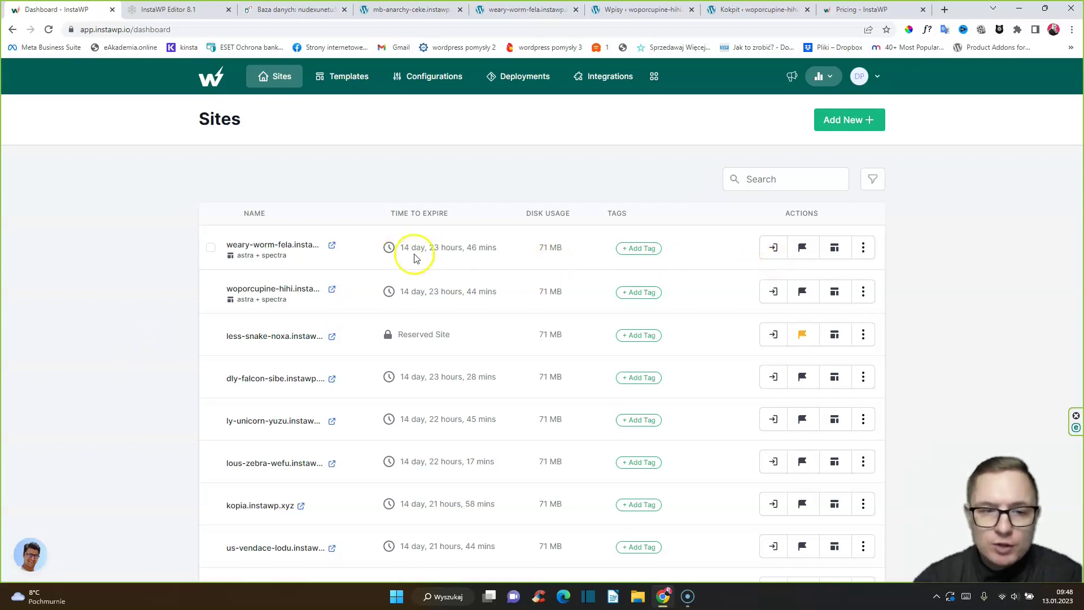
- Clone the weary-worm-fela site as a temporary site named kopiaklon
click(862, 248)
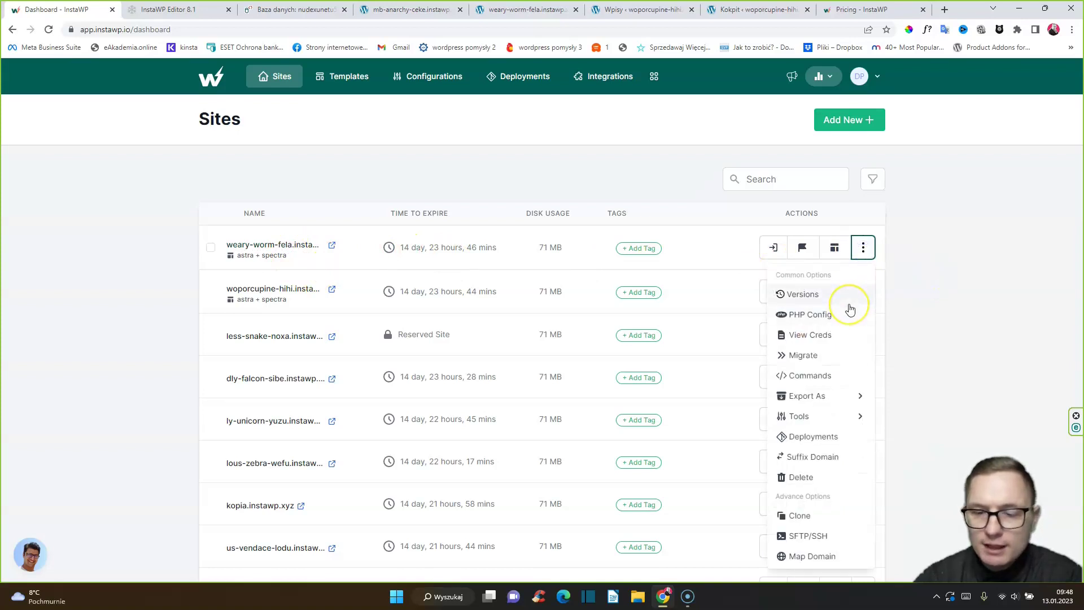
click(804, 515)
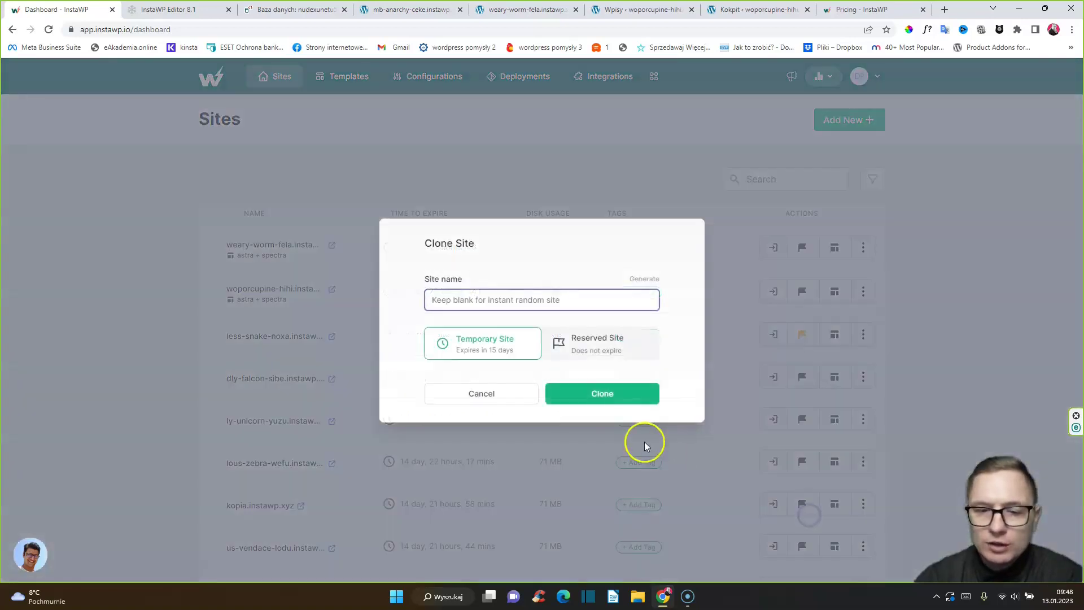
text(k)
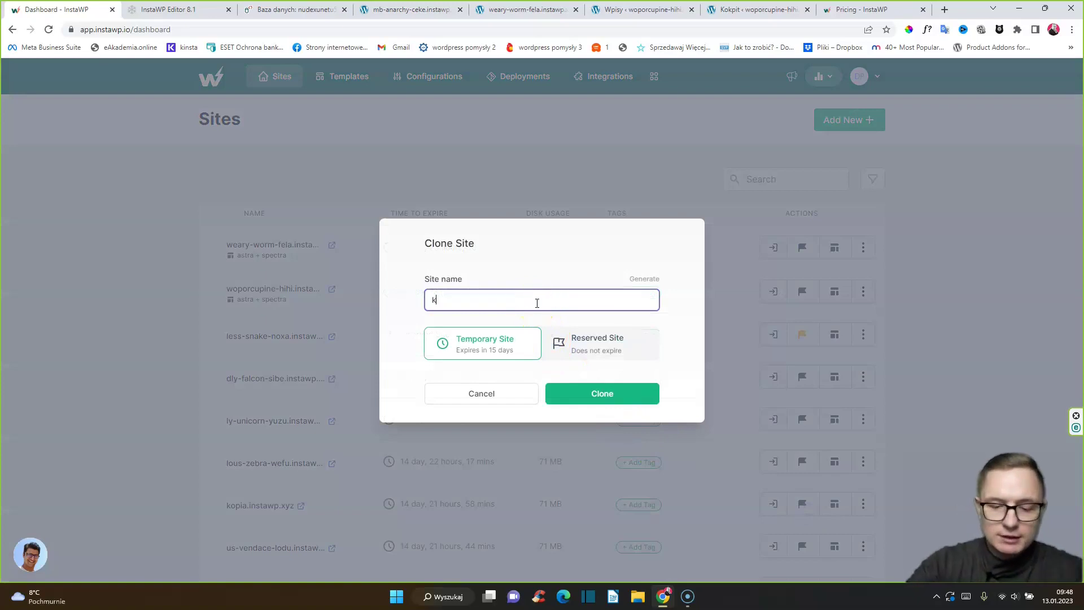
click(591, 392)
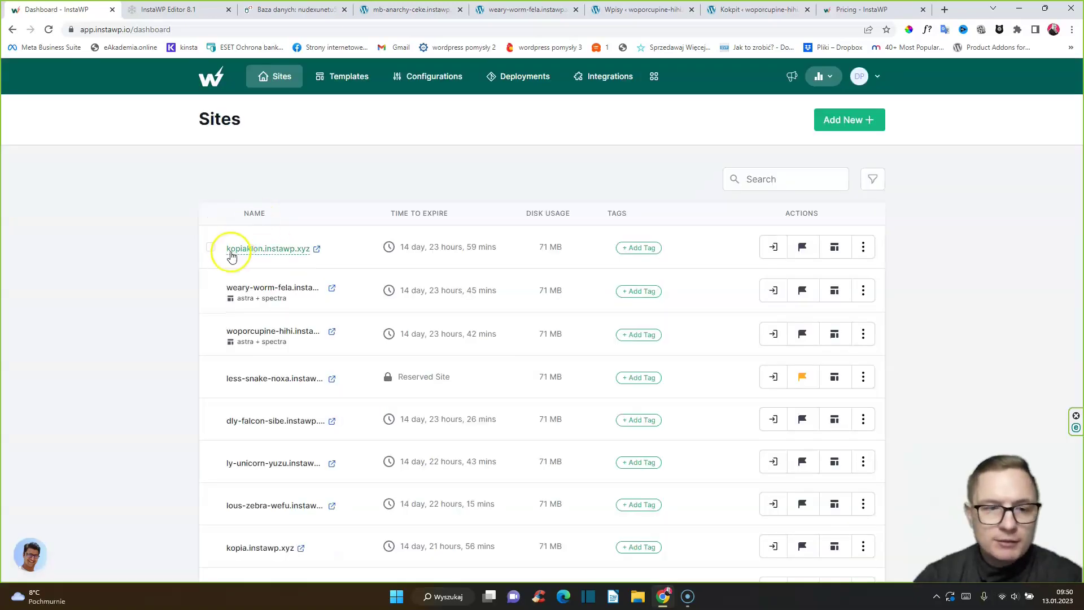
mouse_move(242, 257)
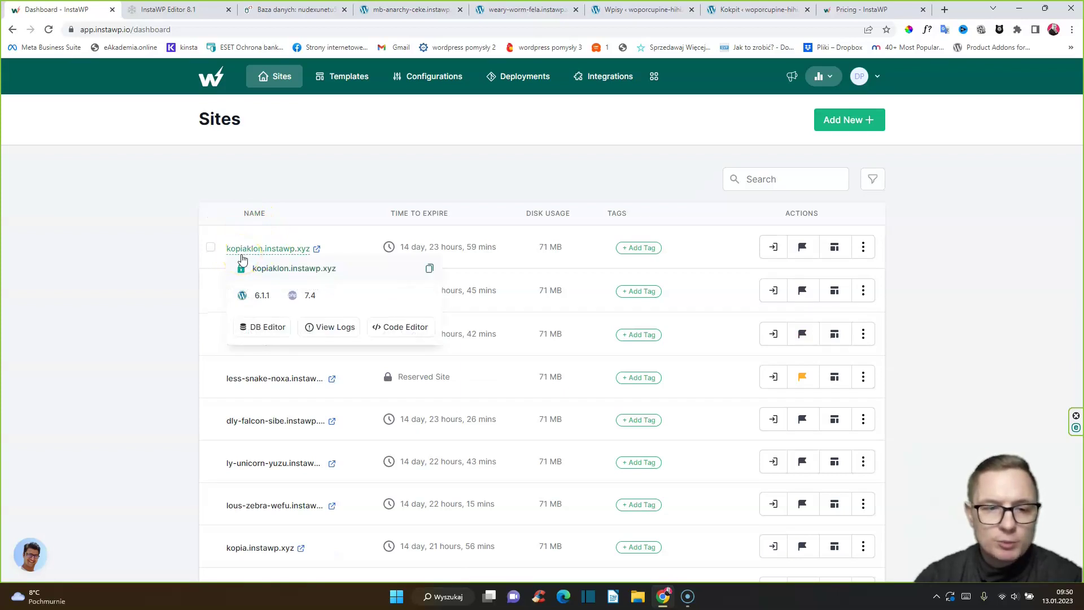
- Open Map Domain for the kopiaklon site and review the yearly plans on the InstaWP pricing page
click(863, 247)
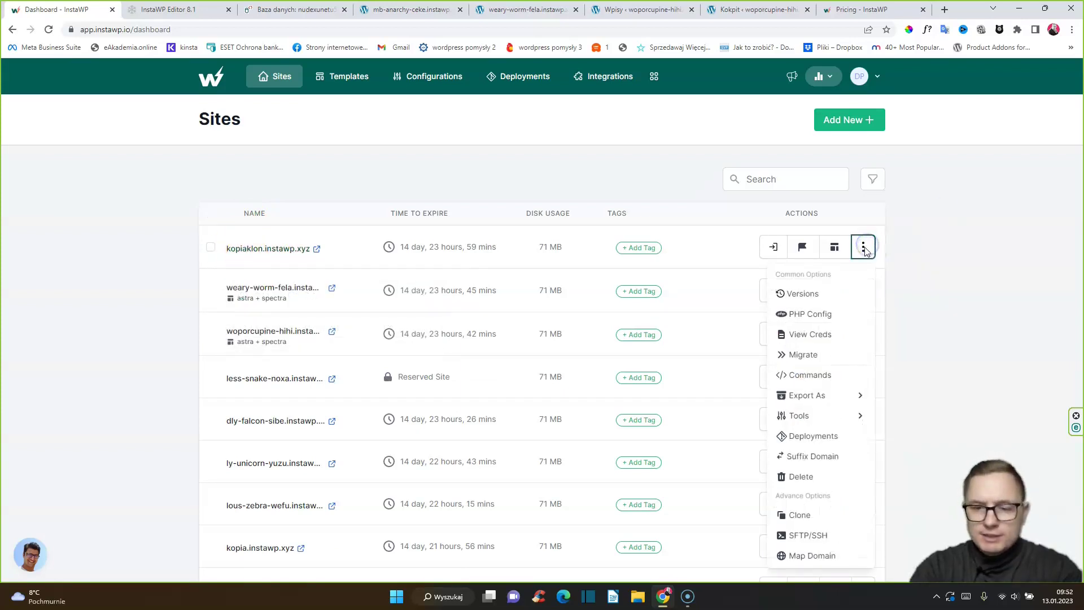
click(792, 562)
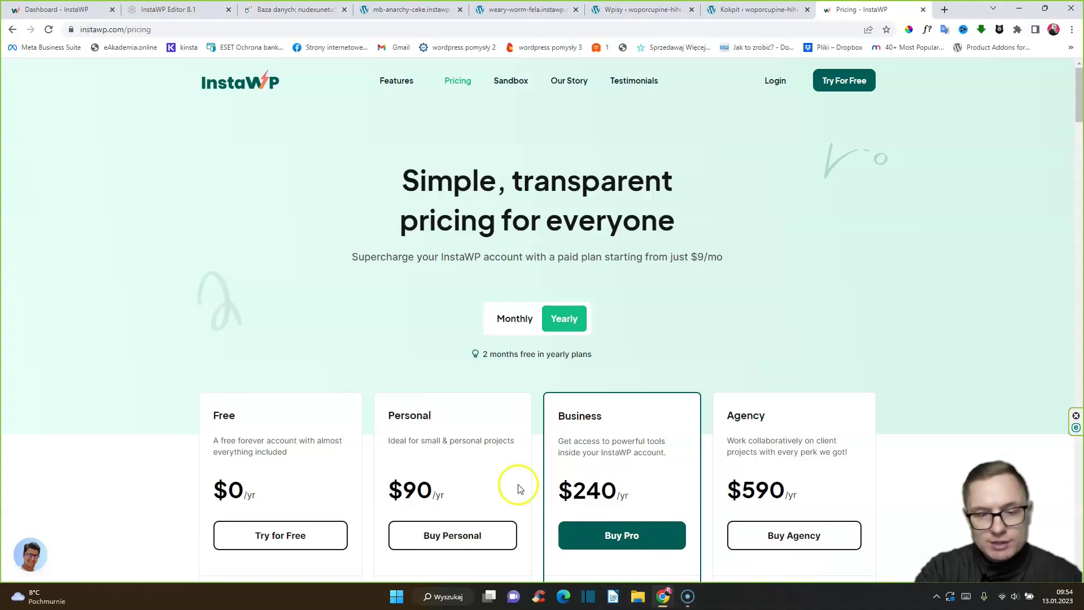
scroll(370, 368, down, 3)
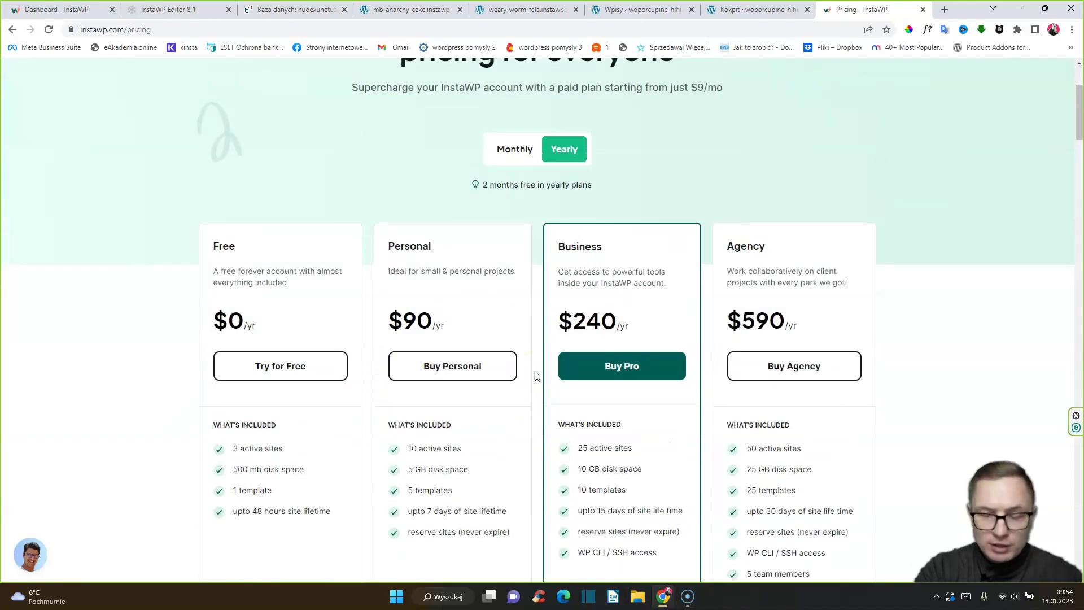